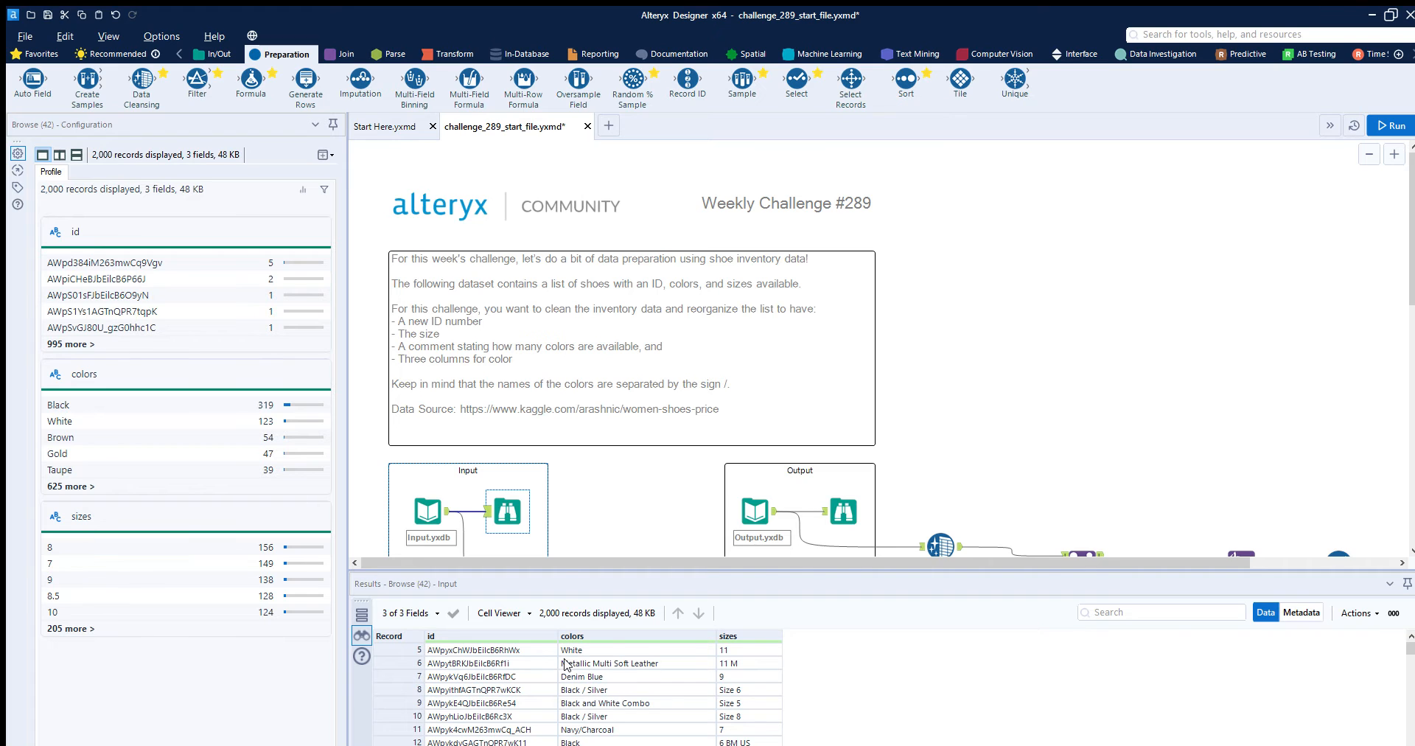
- Review the Record ID tool's New ID column settings and its output records
scroll(536, 361, "down", 1)
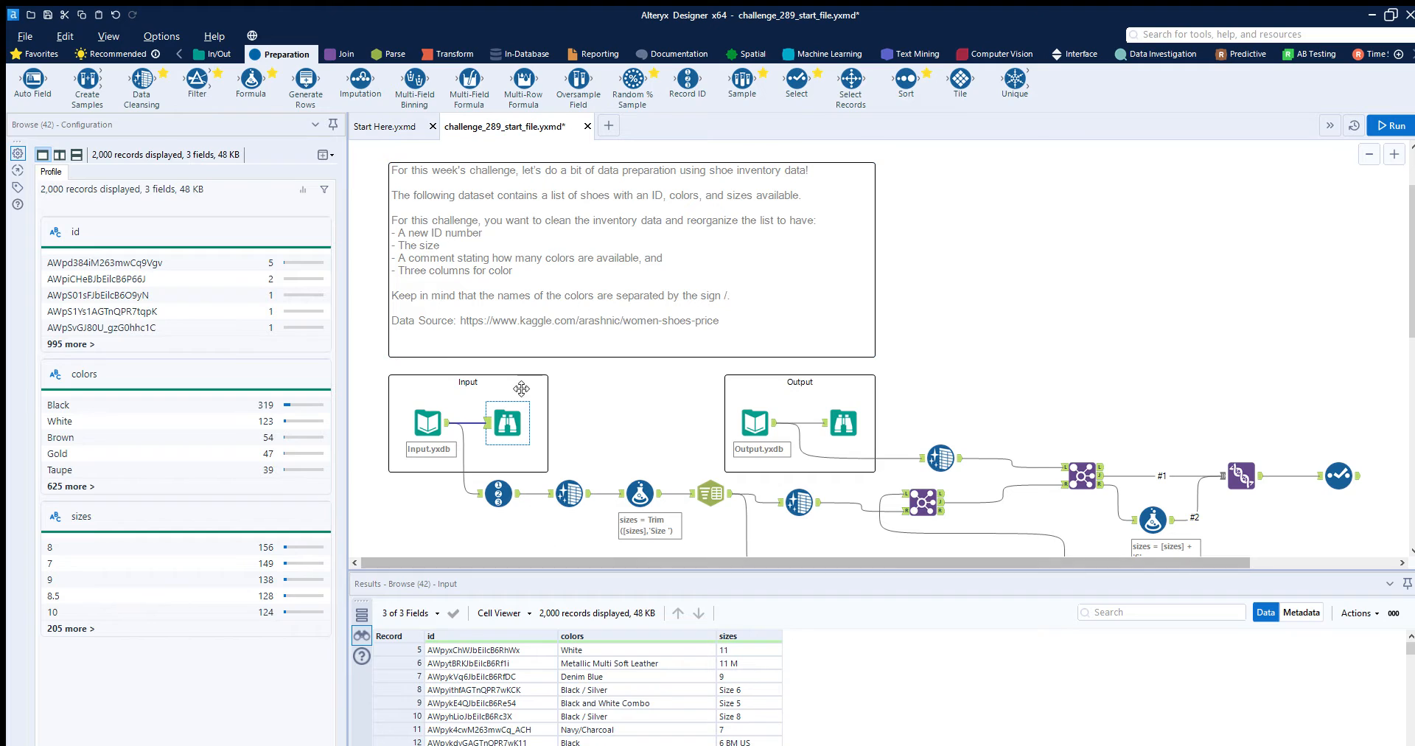
left_click(504, 477)
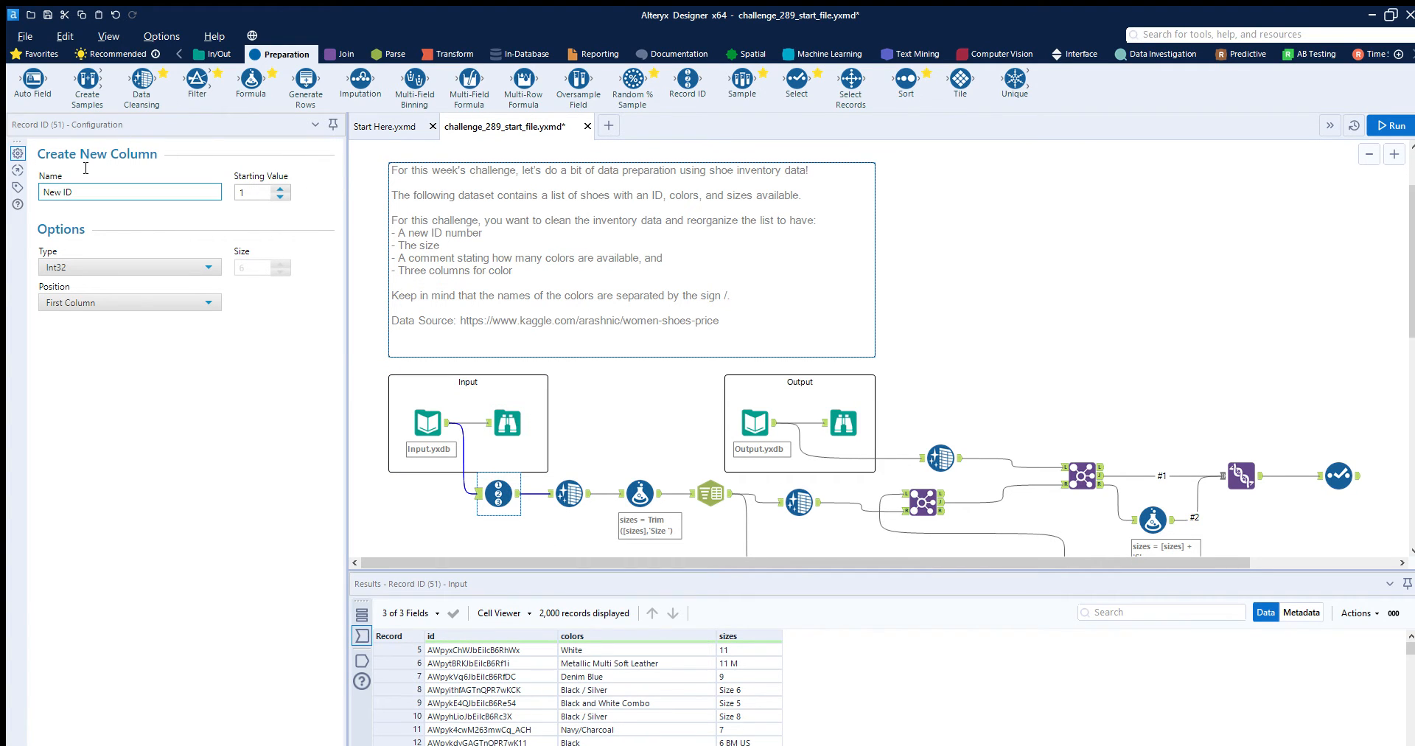
left_click_drag(92, 192, 28, 169)
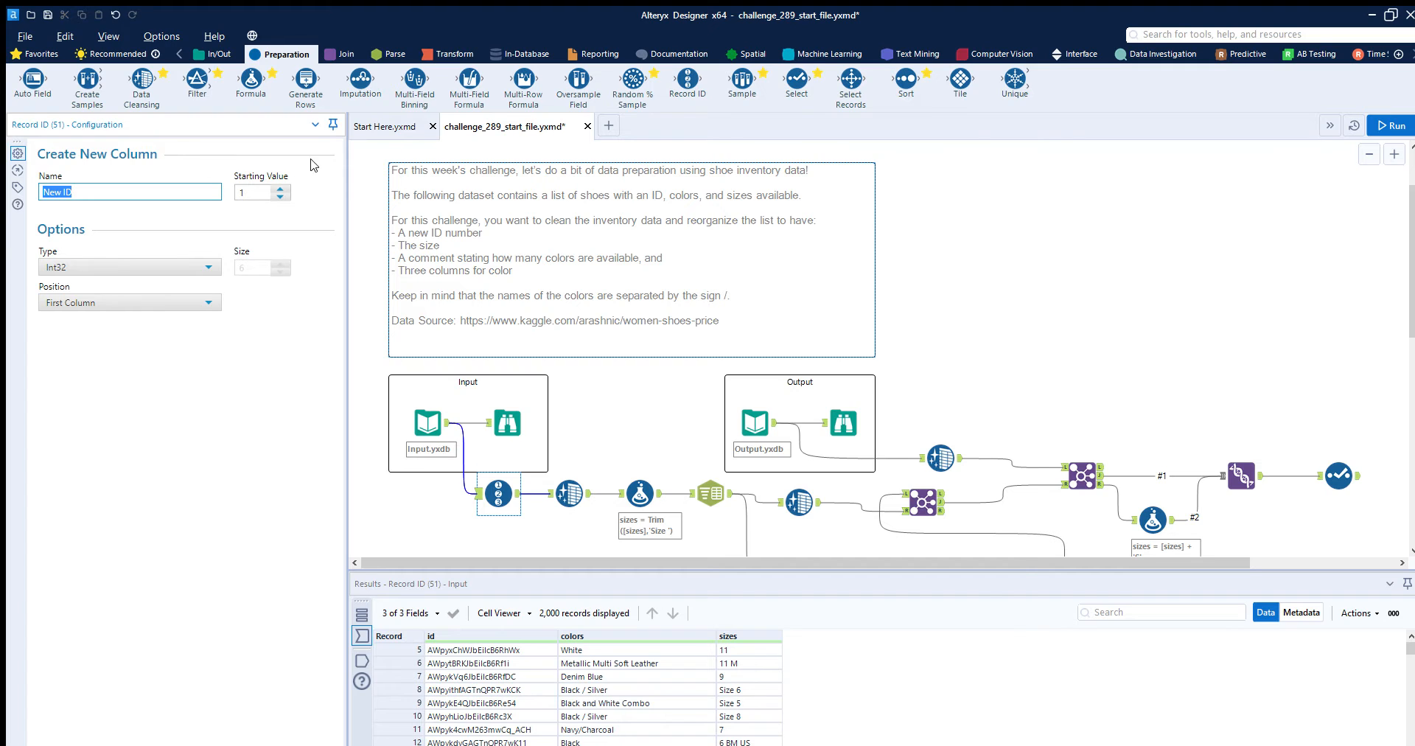
left_click(516, 477)
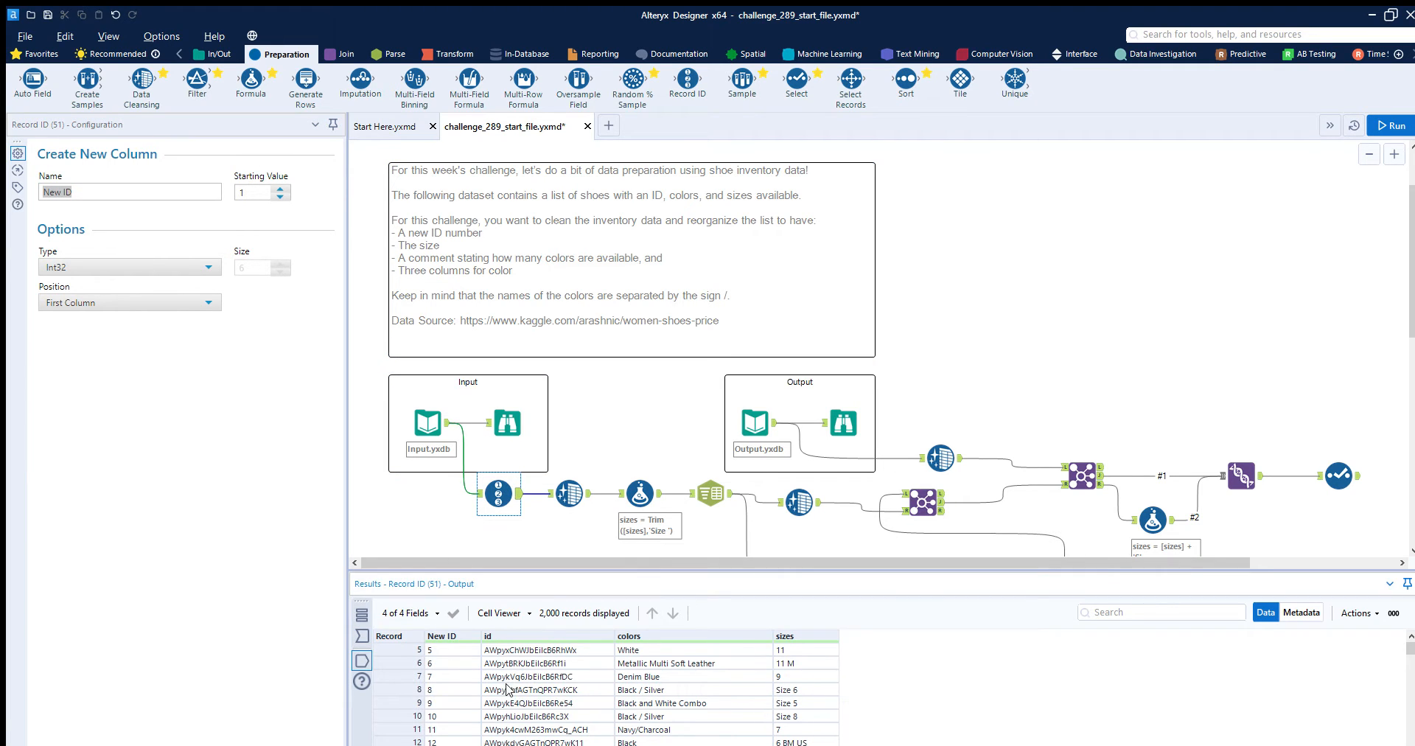
left_click(472, 702)
- Review the Data Cleansing tool's settings after the Record ID tool and look through the colors values in its incoming records
left_click(565, 507)
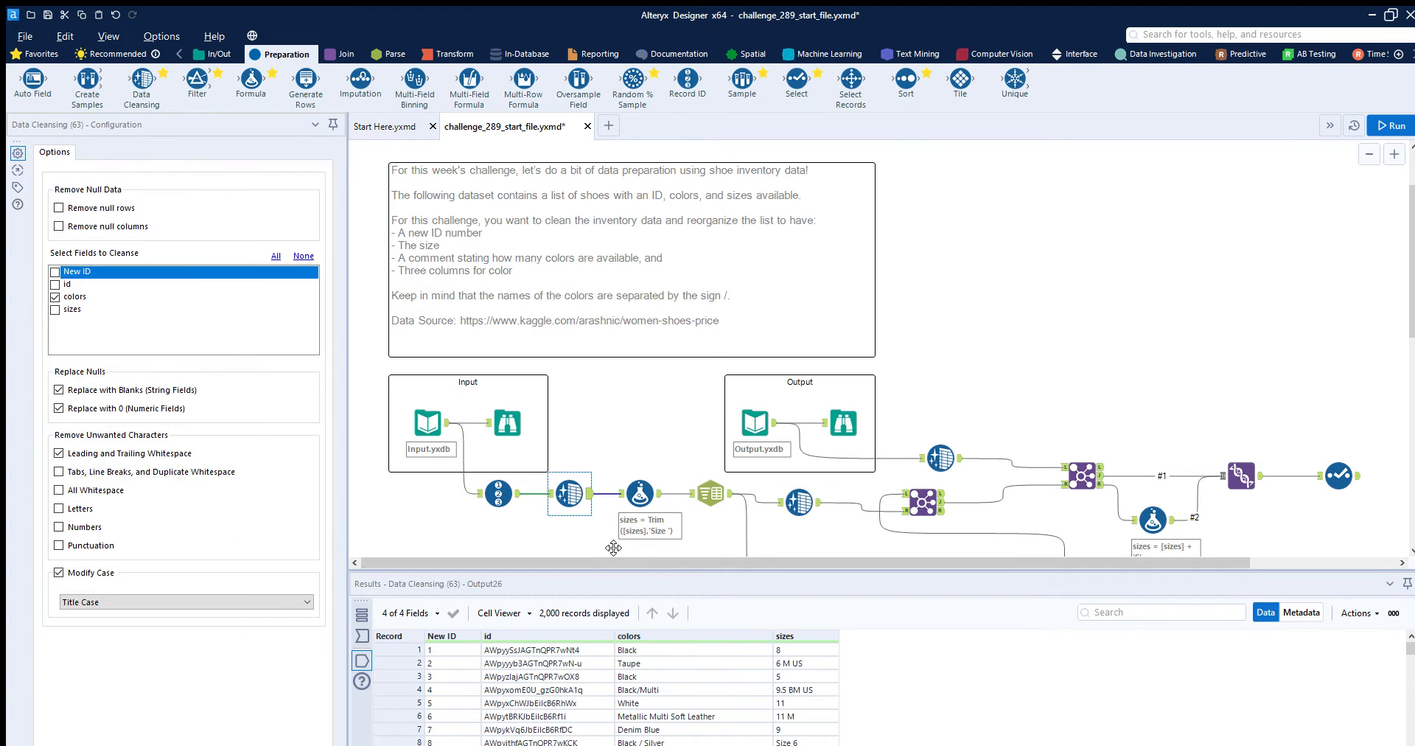
left_click(551, 492)
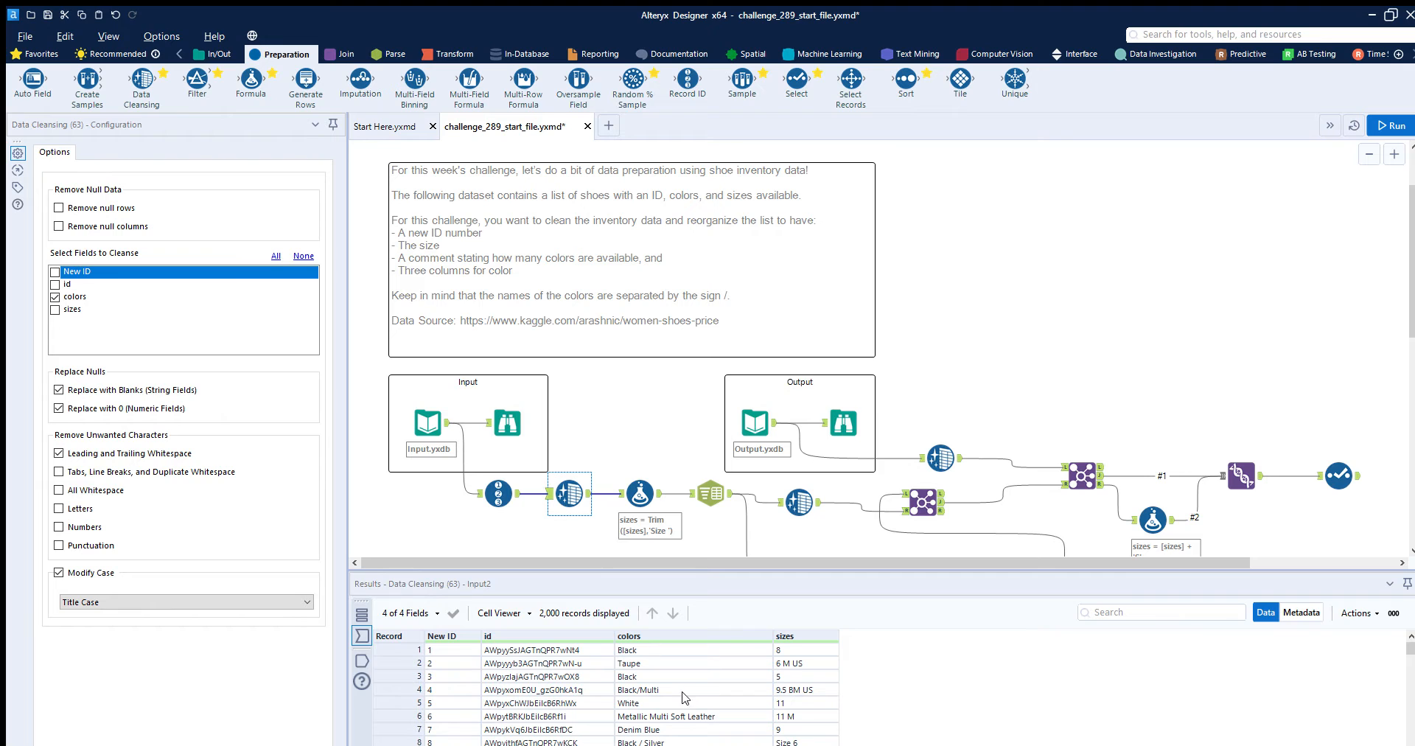
scroll(647, 667, "down", 8)
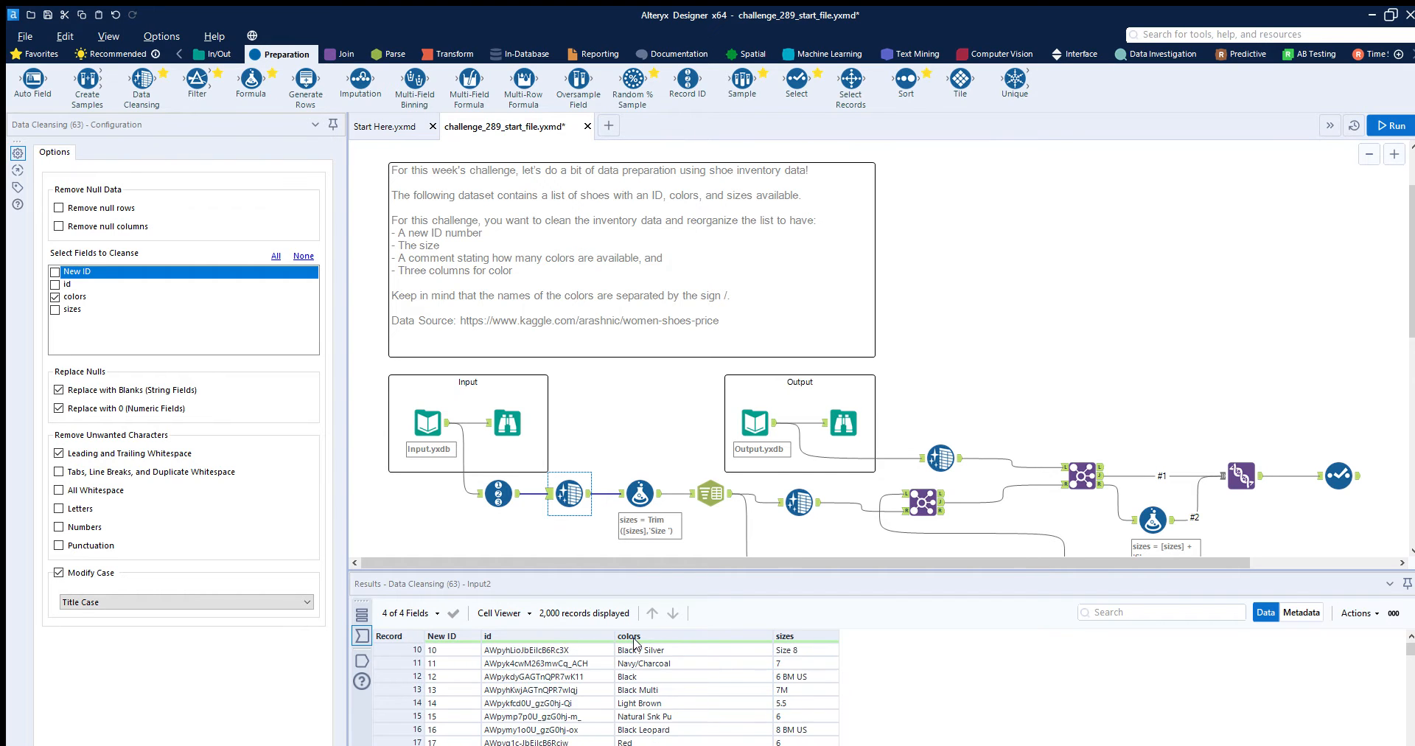
scroll(640, 664, "down", 5)
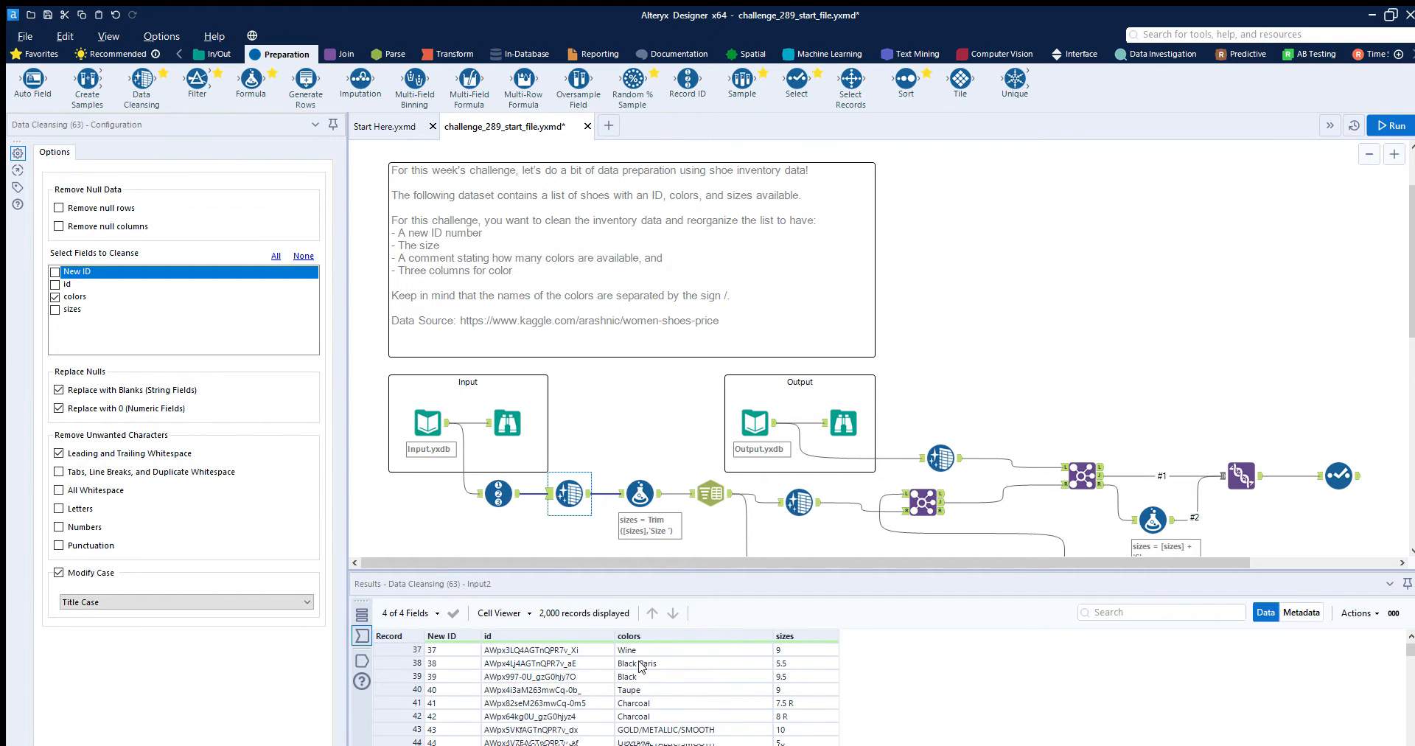
left_click(417, 678)
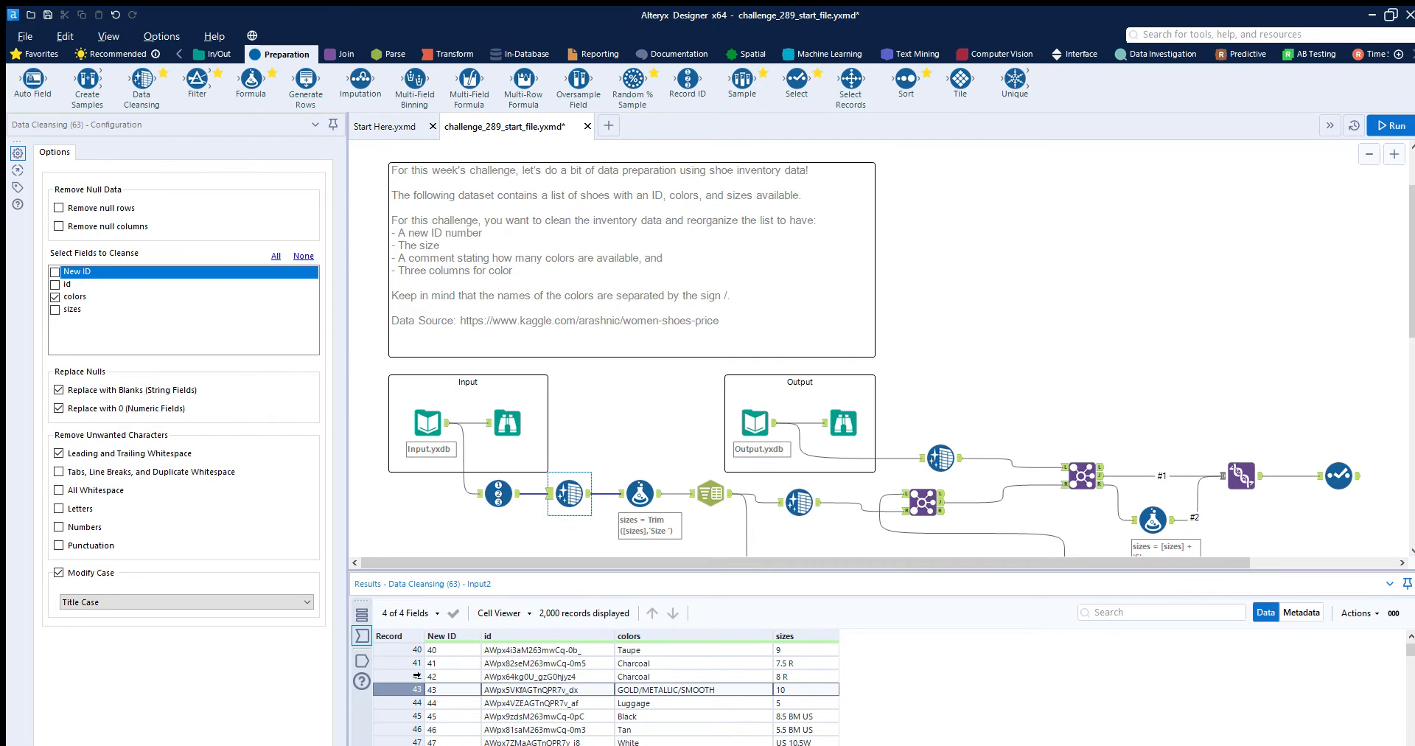
scroll(708, 693, "up", 13)
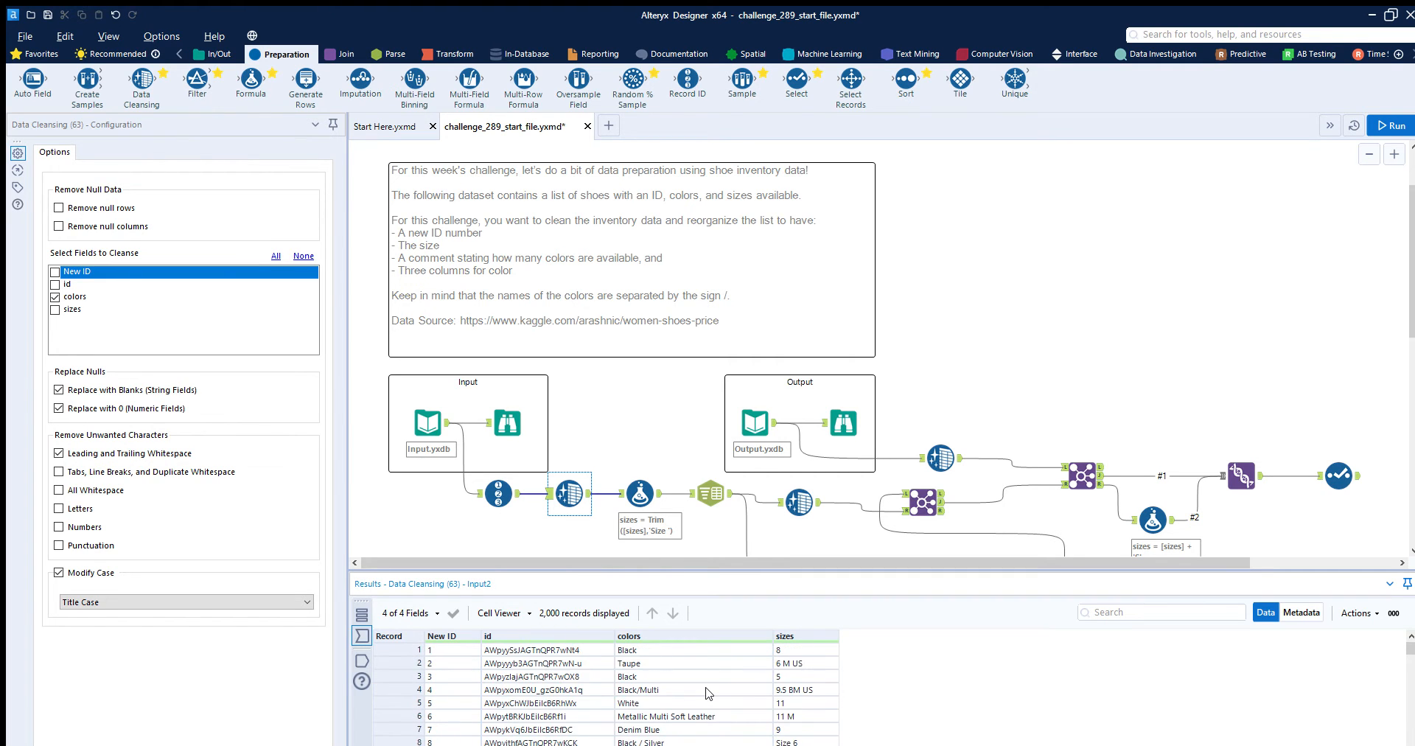
left_click(569, 478)
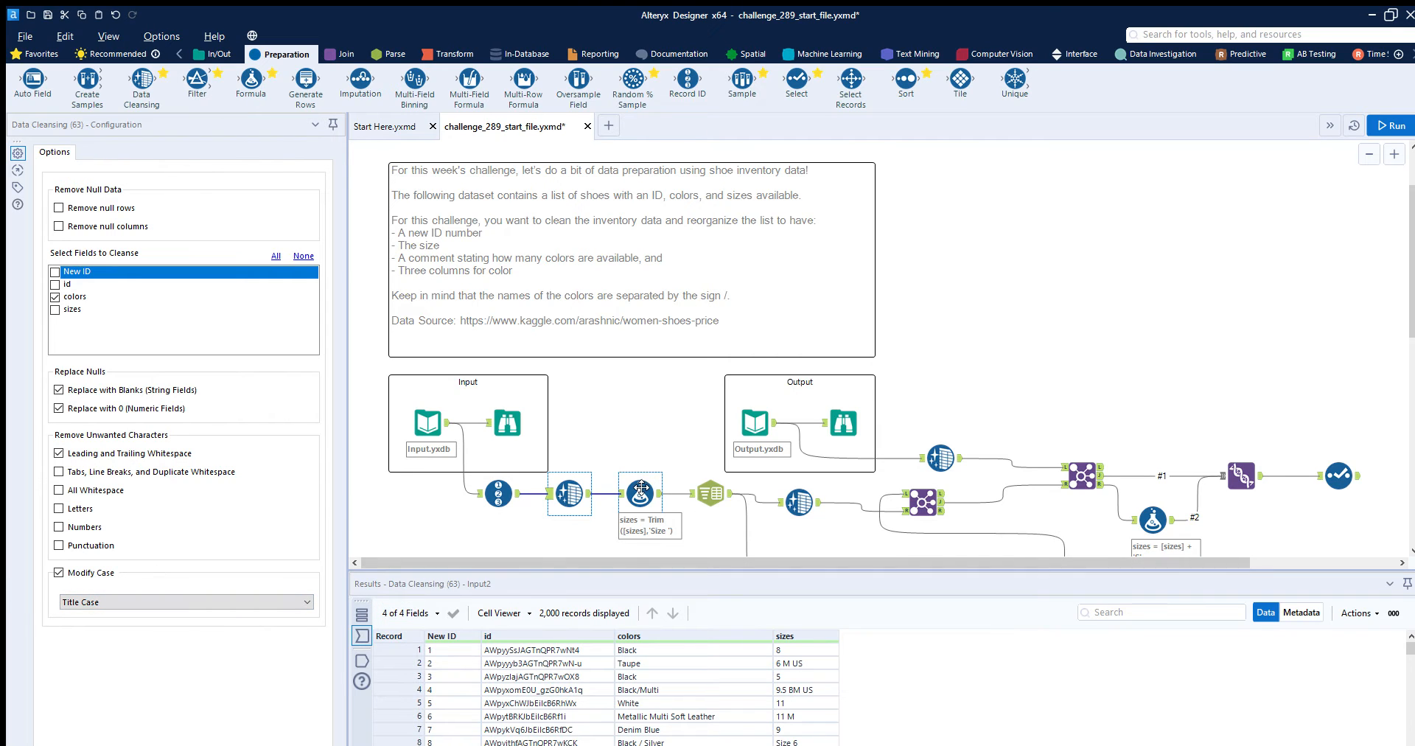
- Examine the Formula tool that trims the sizes field and check the size values in its incoming records
left_click(623, 475)
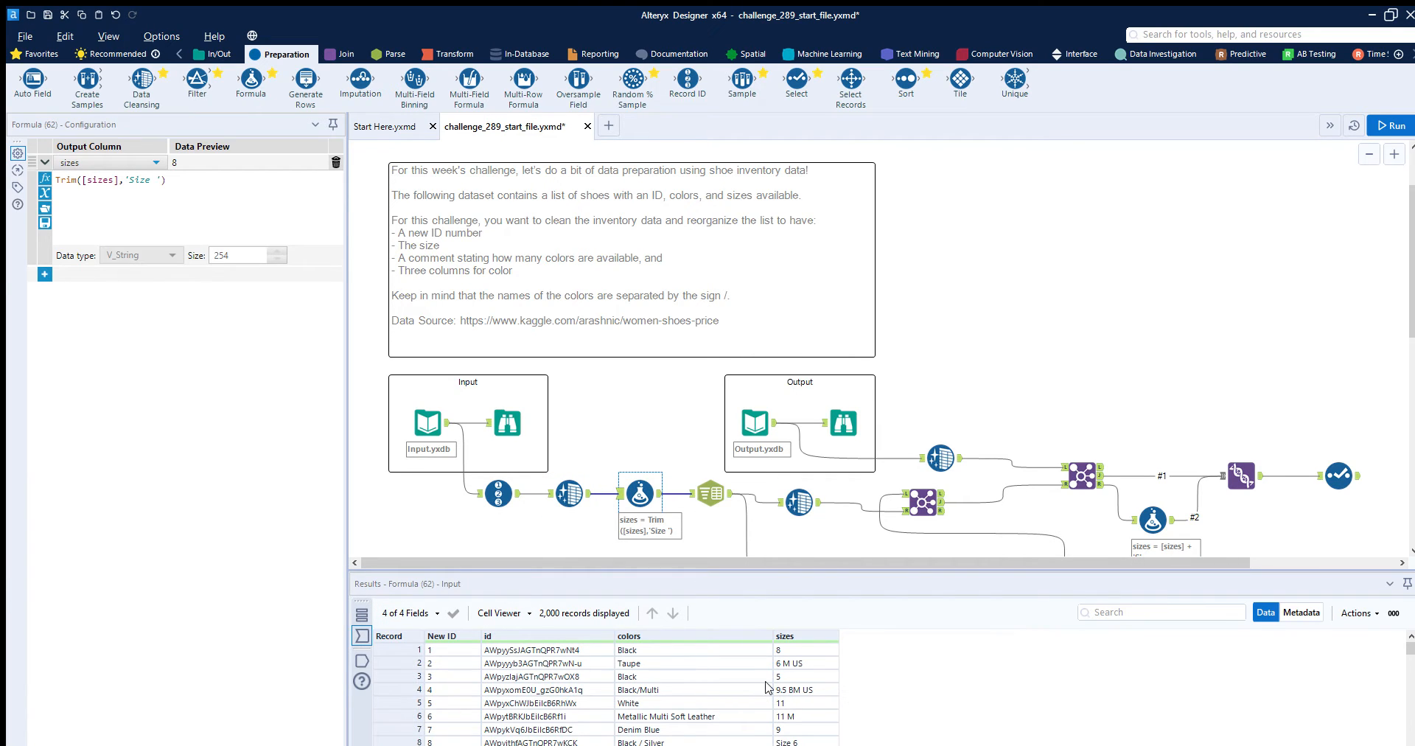
scroll(809, 669, "down", 1)
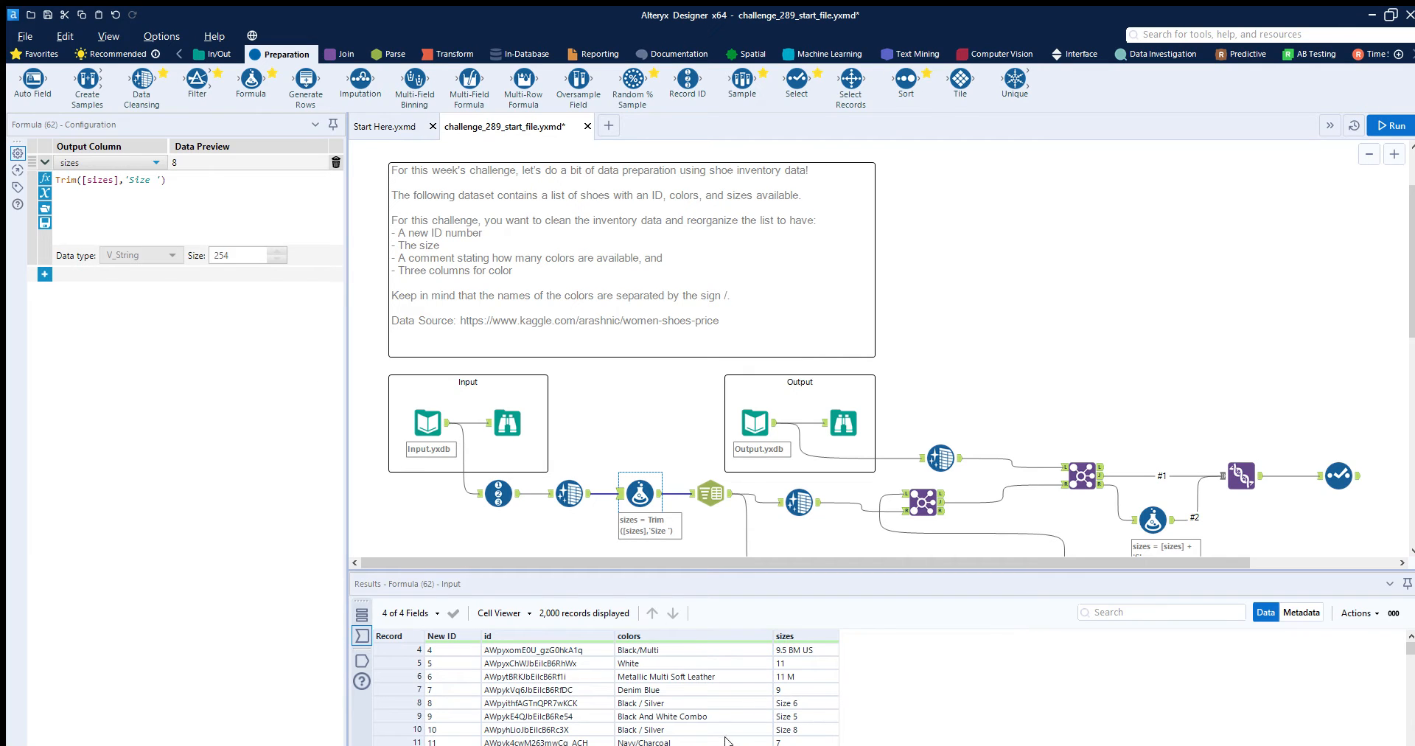
scroll(790, 706, "up", 1)
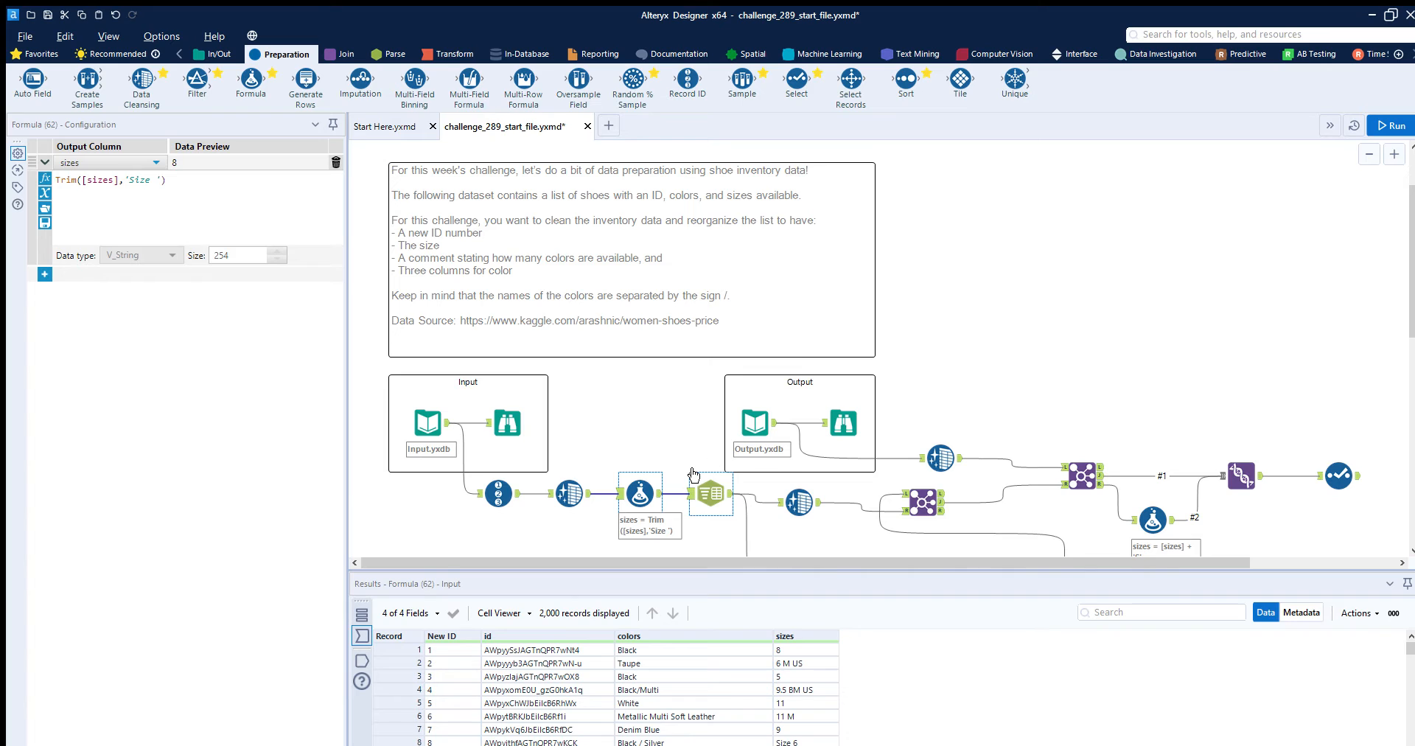
- Inspect how the Text To Columns tool splits the colors field, comparing its incoming records with the output color columns
left_click(706, 492)
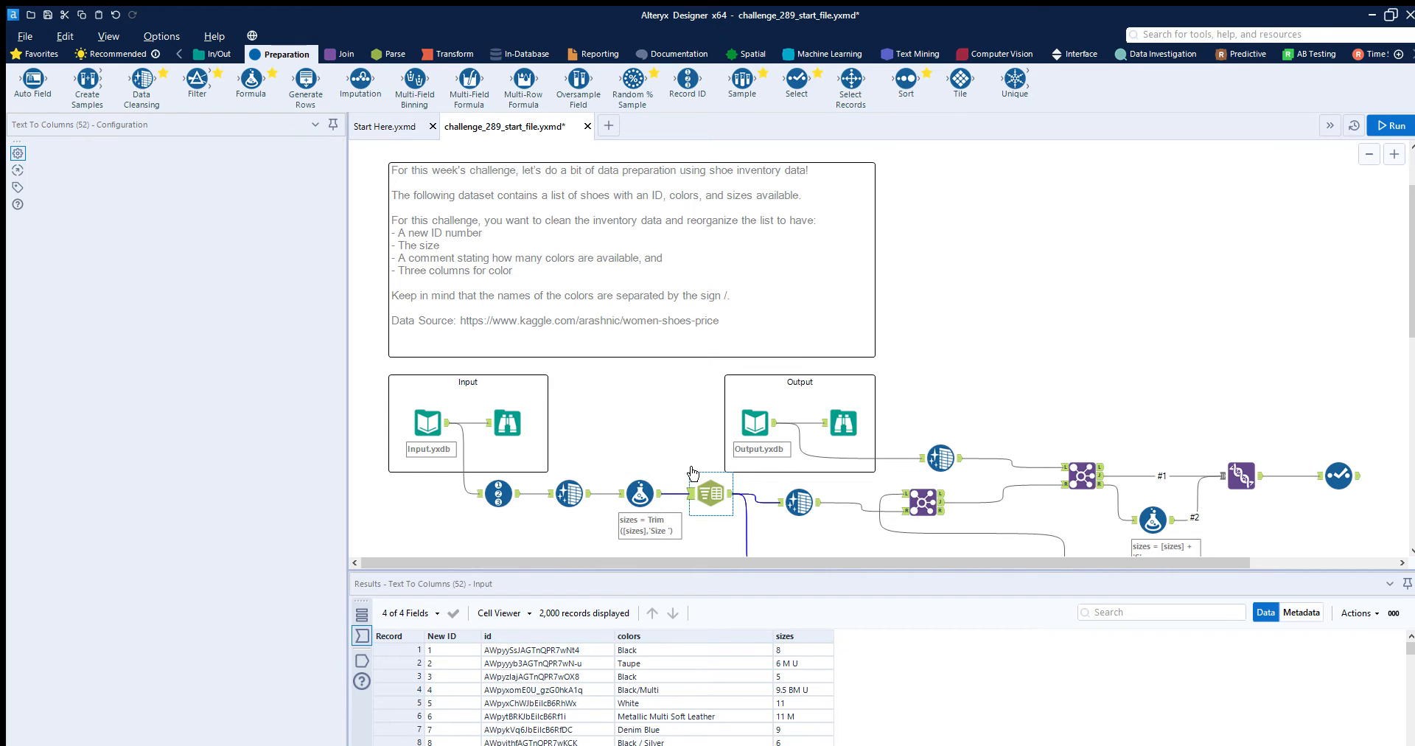
scroll(680, 663, "down", 2)
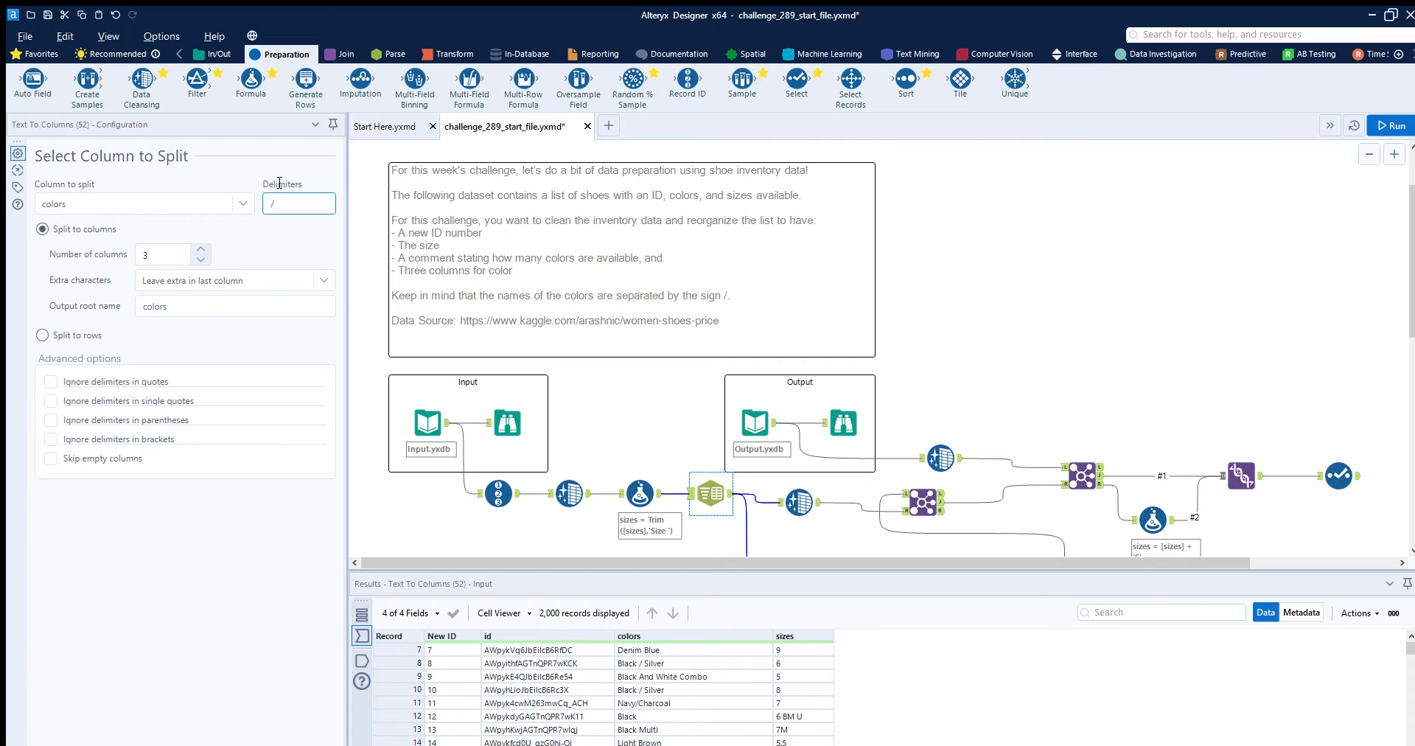
left_click(730, 478)
left_click(730, 477)
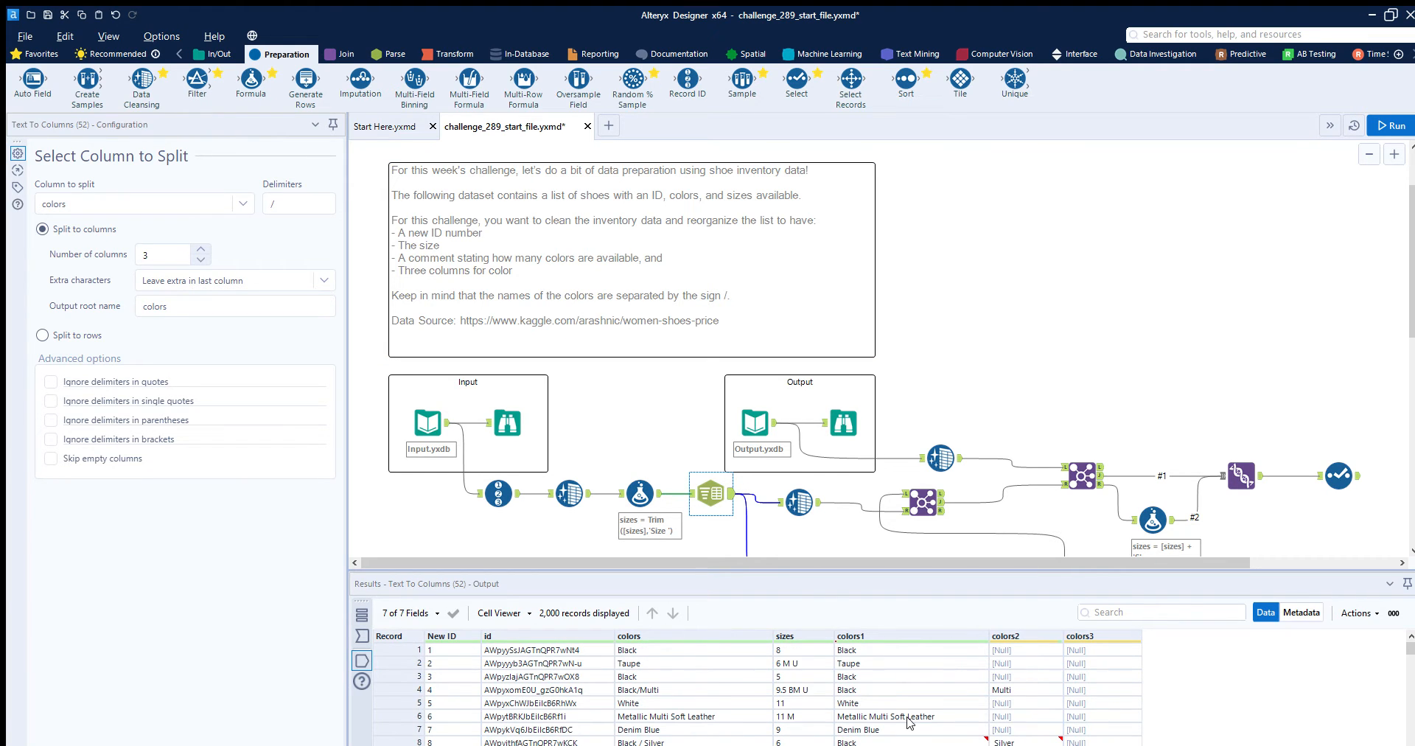
left_click(398, 650)
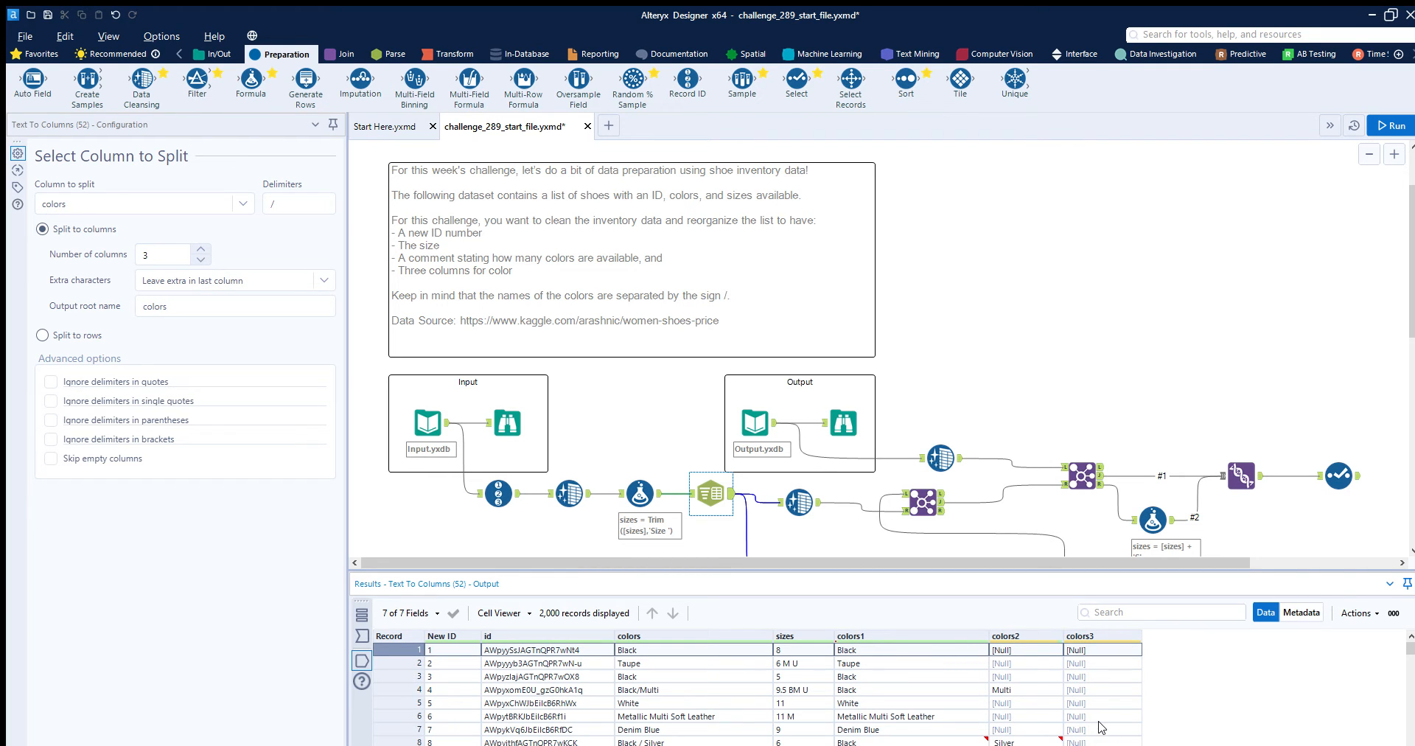
scroll(1083, 706, "down", 10)
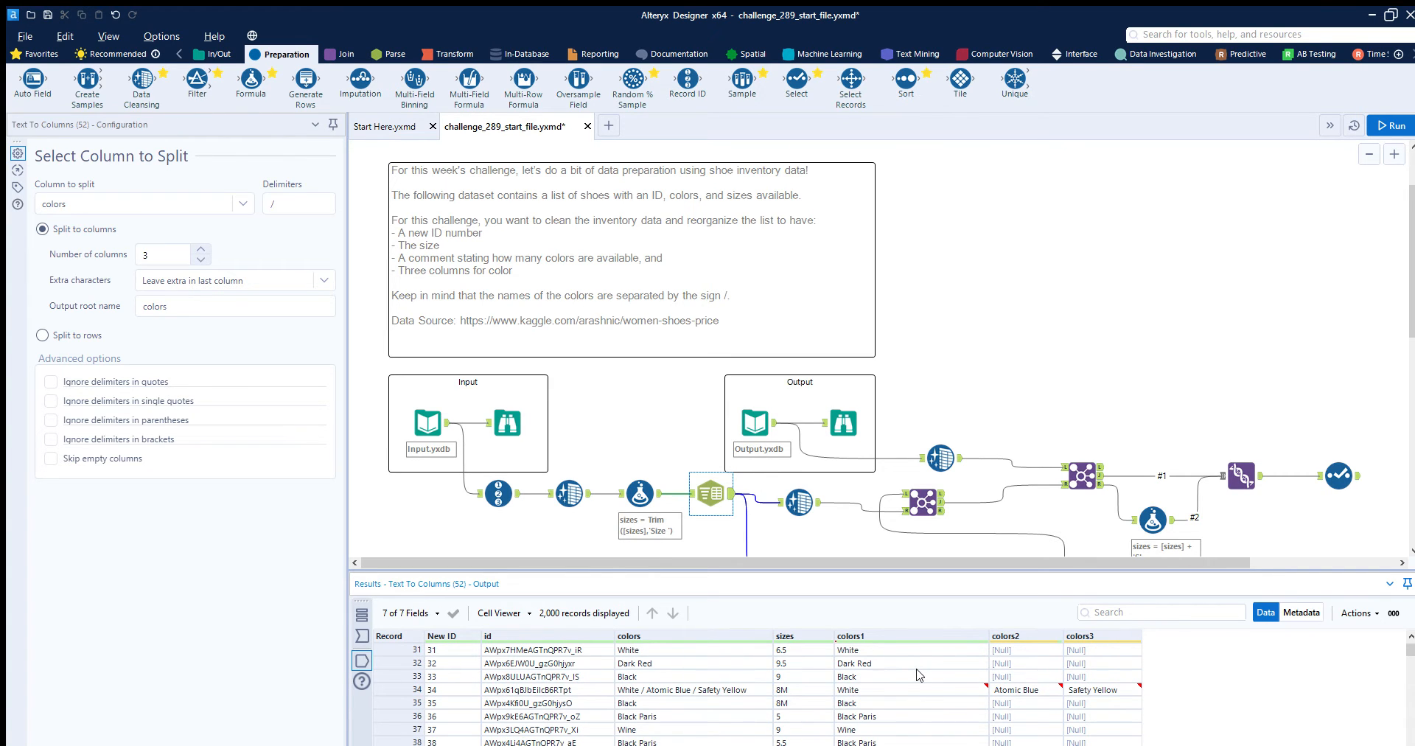
scroll(918, 673, "up", 10)
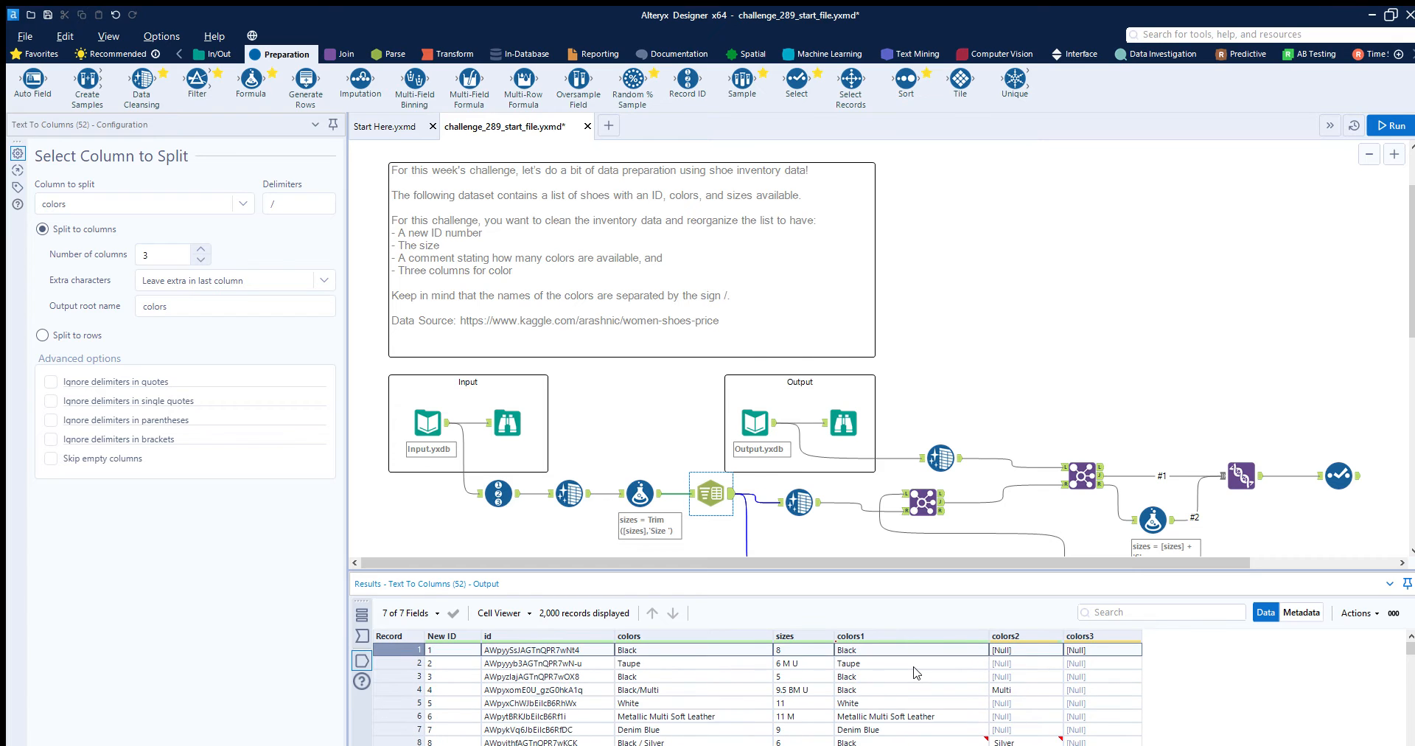
- Review the Summarize tool's grouping and non-null count actions for the color columns, along with its input and output records
scroll(804, 494, "down", 3)
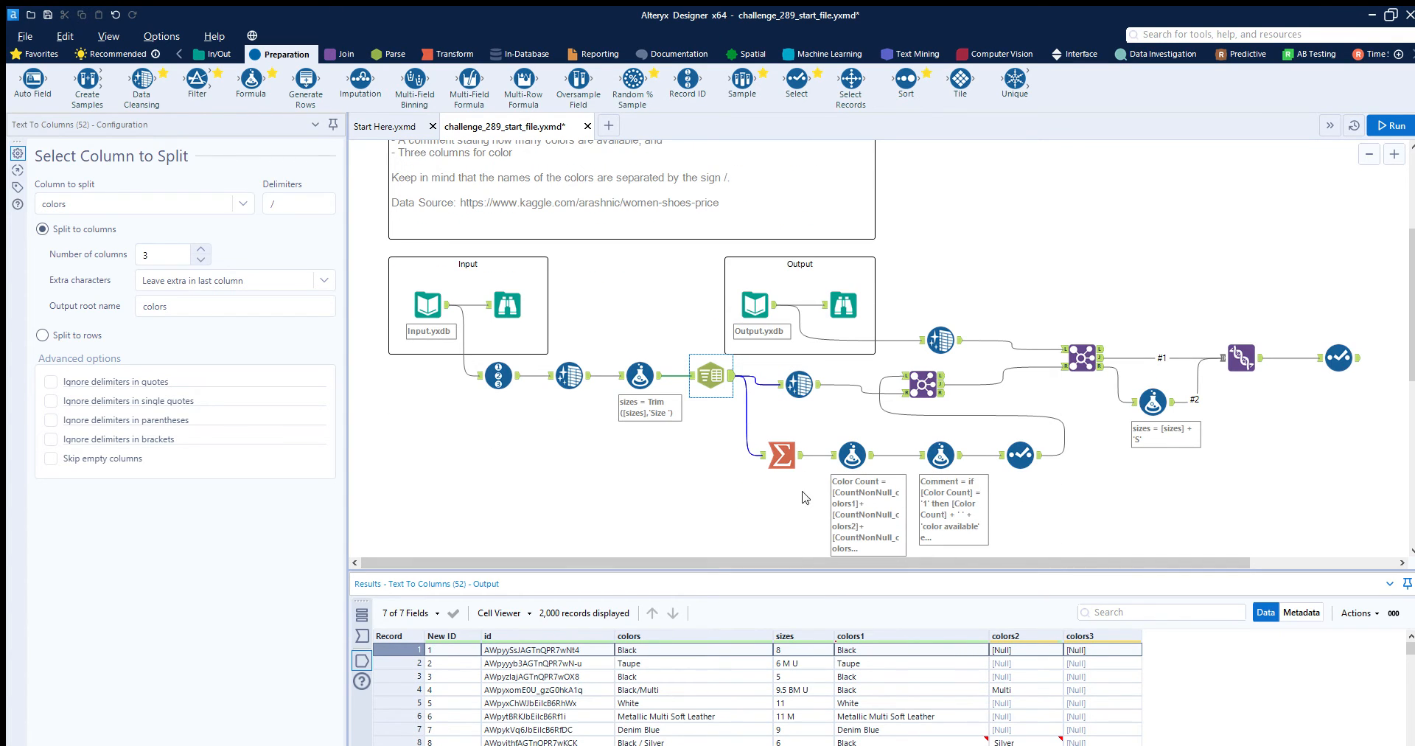
left_click(759, 474)
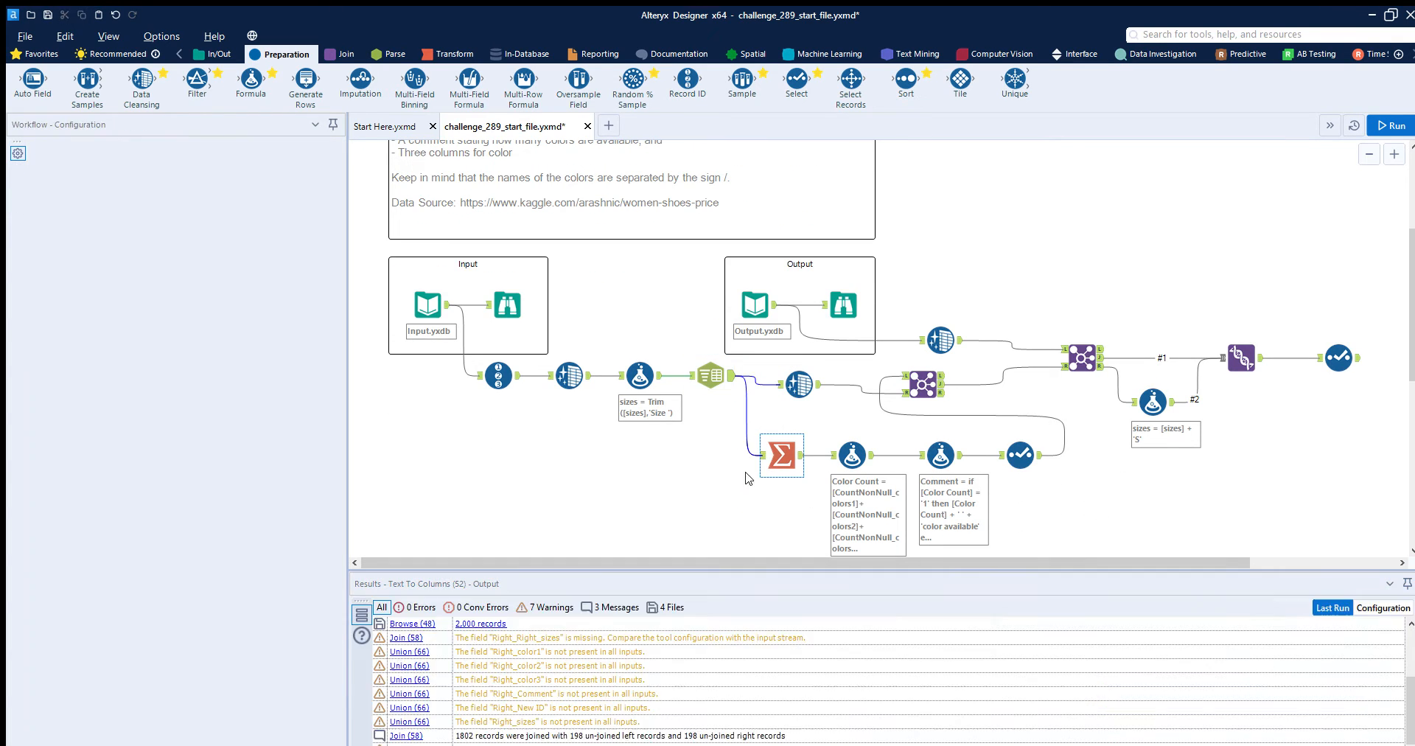
scroll(691, 480, "up", 1)
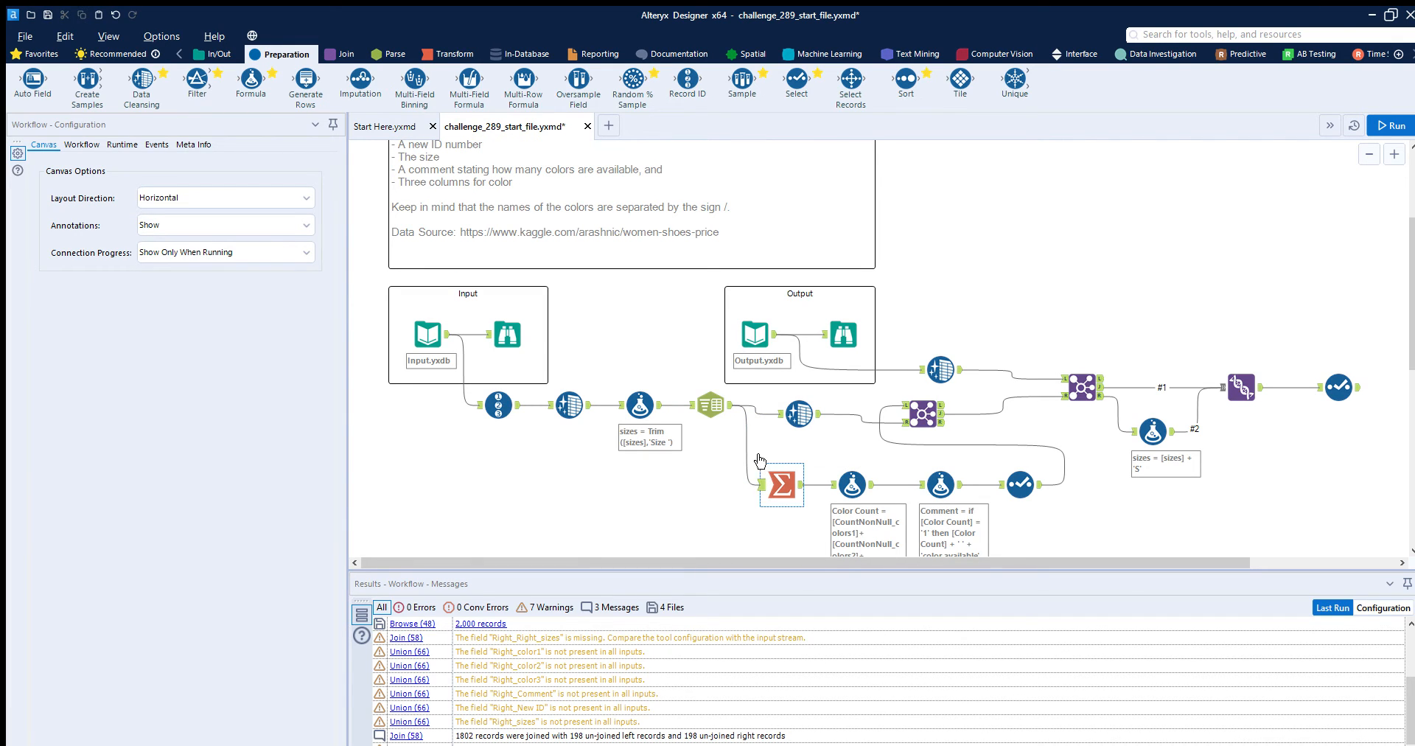
left_click(765, 484)
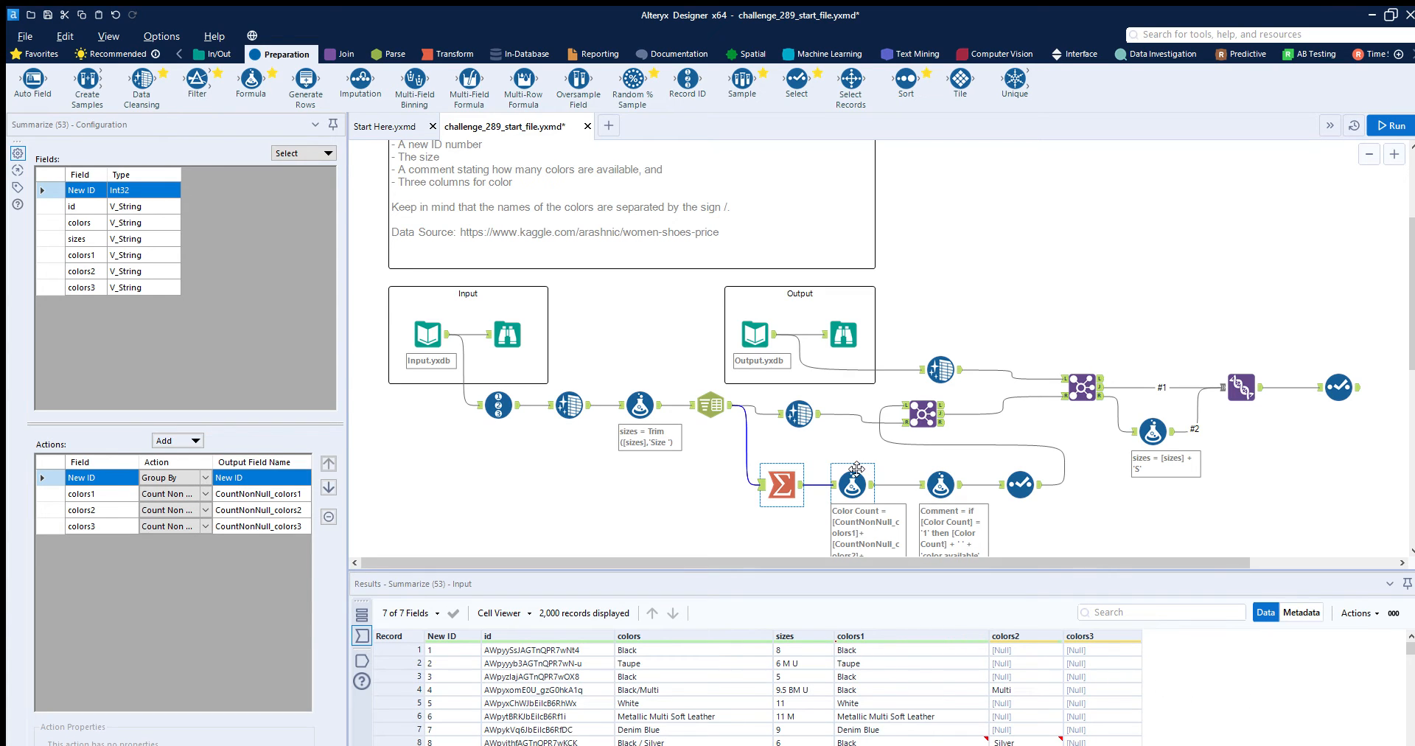
left_click(801, 464)
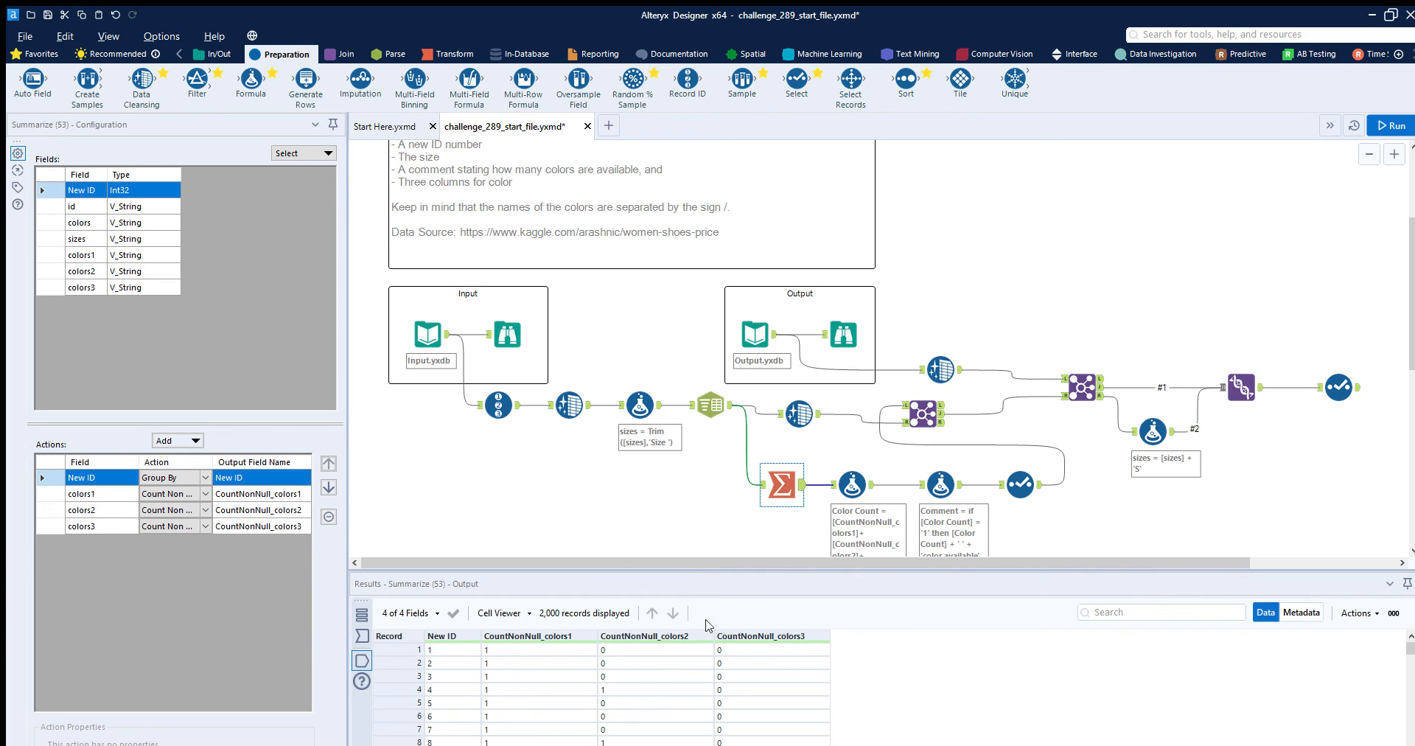
- Examine the Color Count and Comment formulas after the Summarize tool and check the values they produce in the output records
left_click(855, 464)
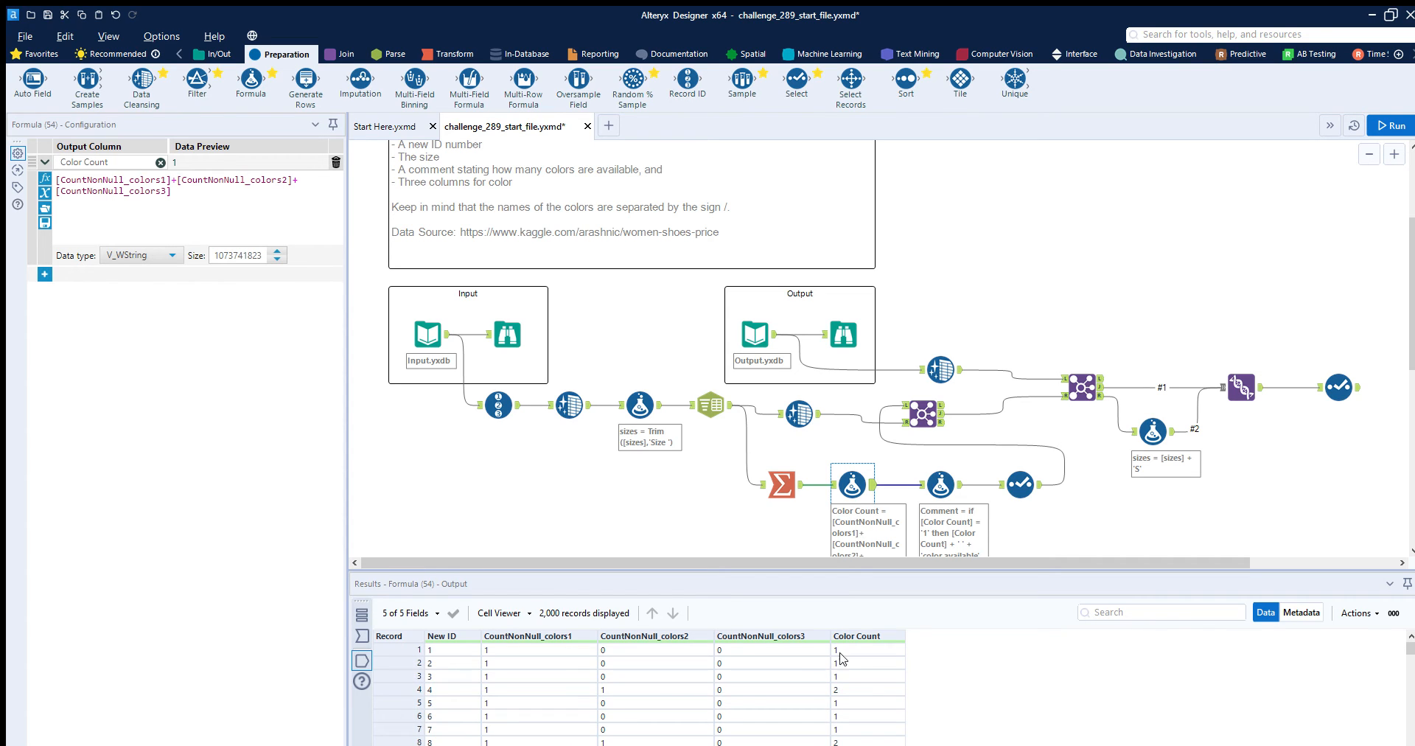
left_click(840, 689)
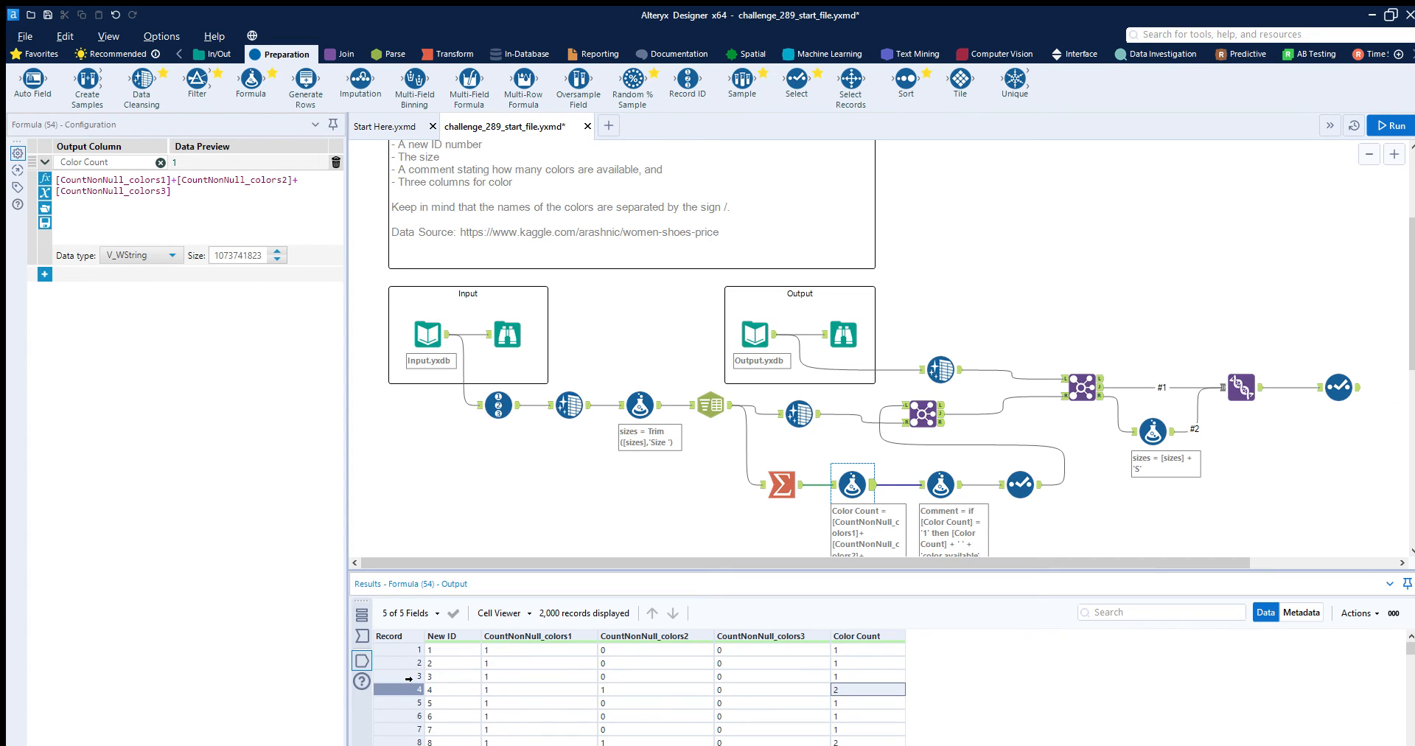
left_click(940, 483)
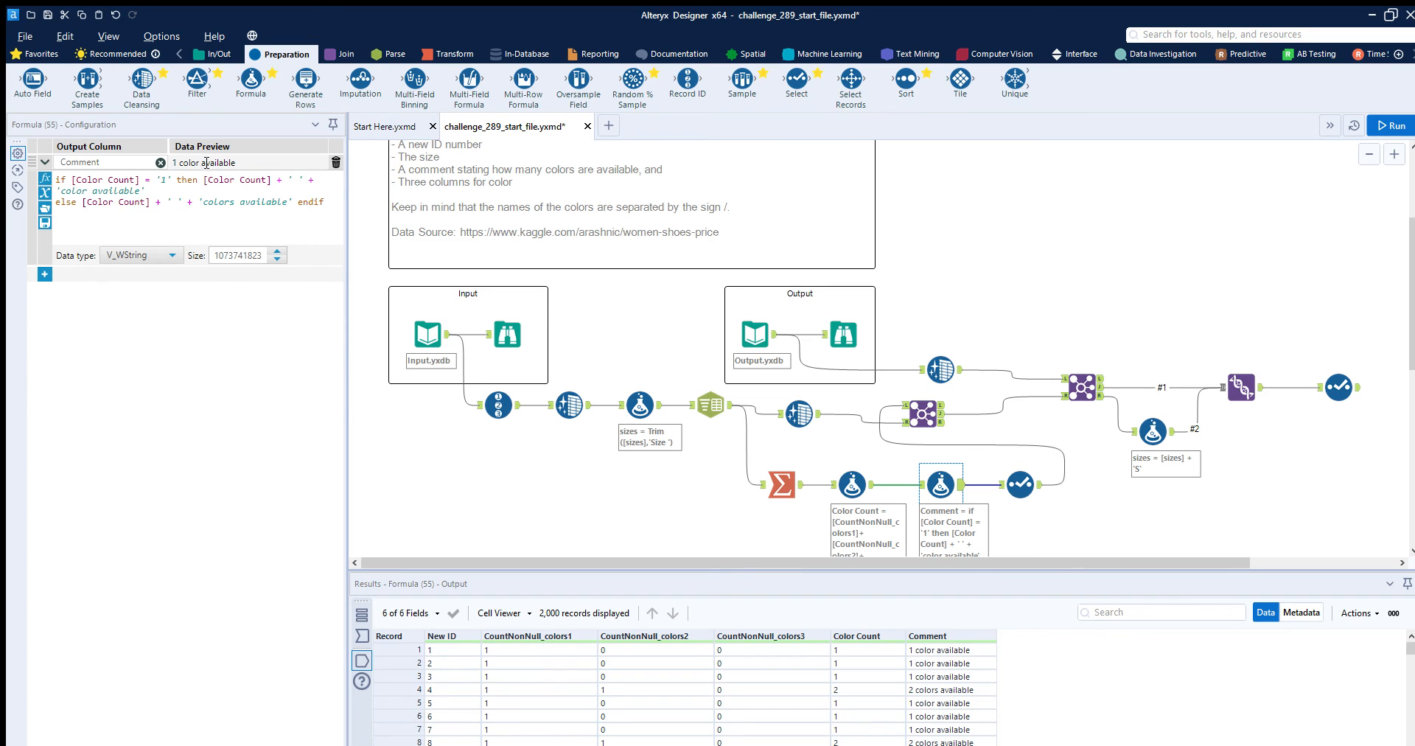
left_click_drag(206, 162, 277, 161)
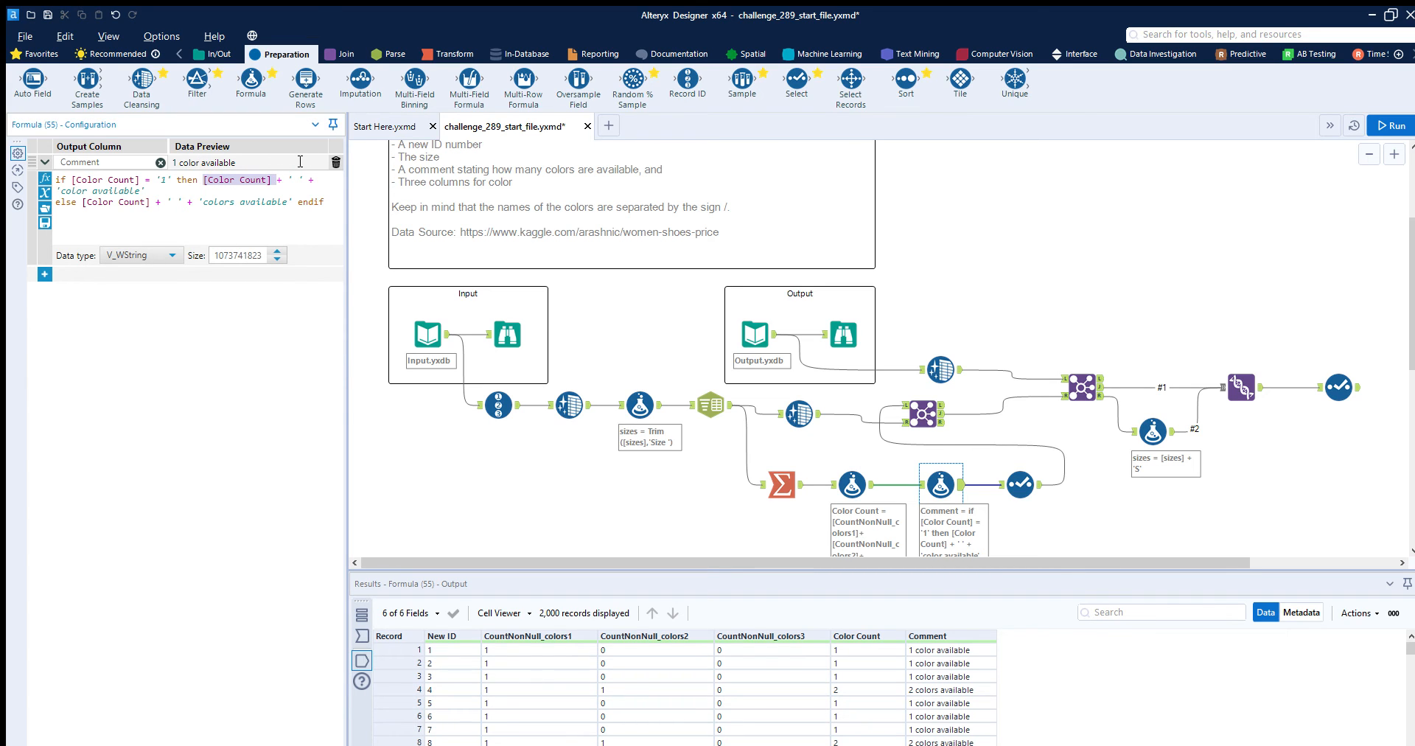
left_click(300, 161)
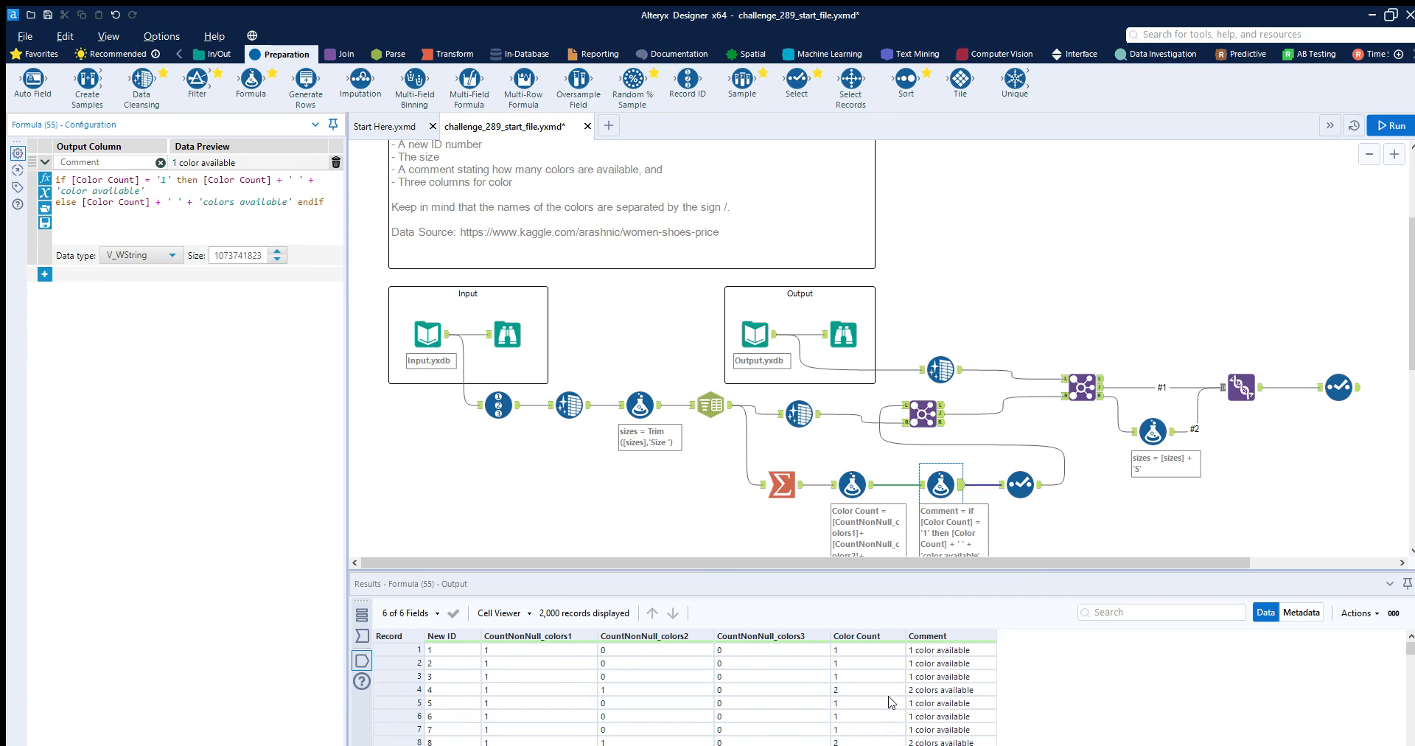
left_click(417, 650)
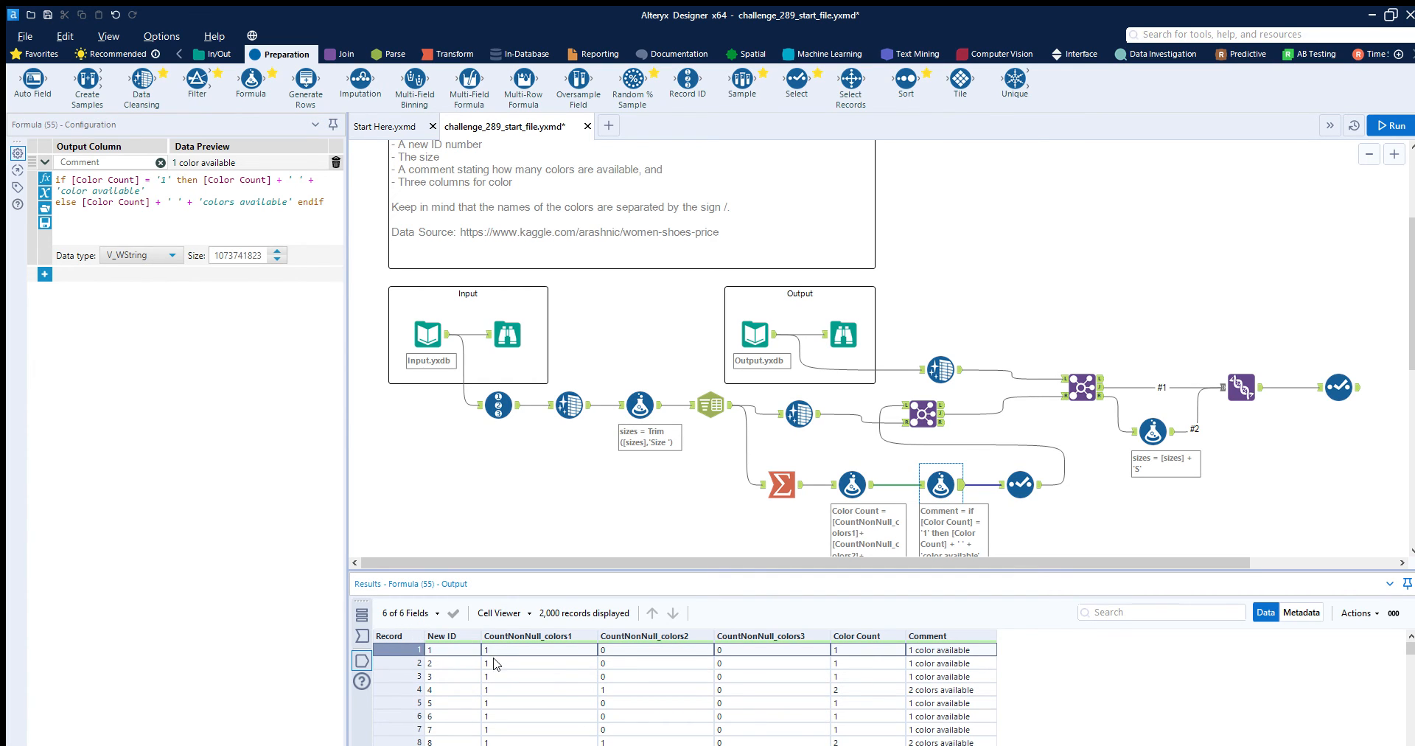
left_click(417, 689)
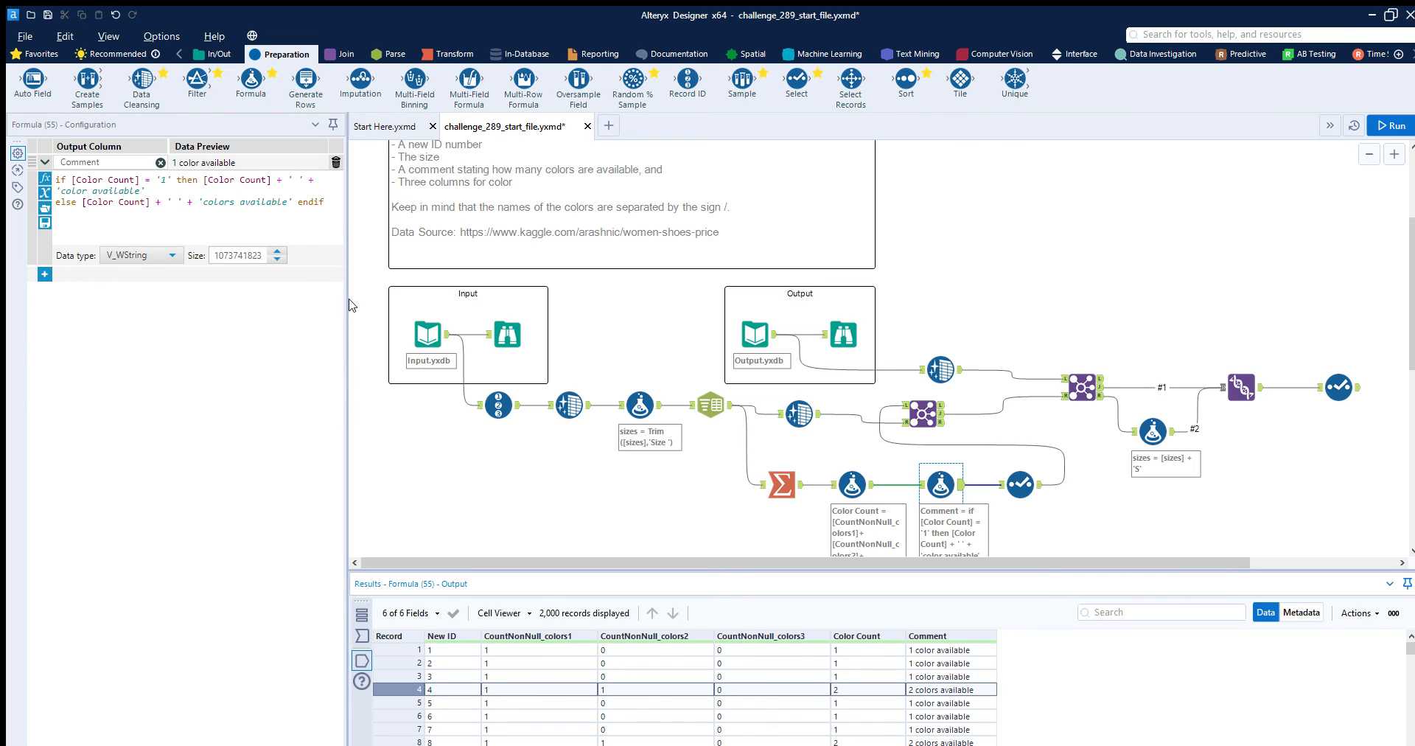
left_click(935, 632)
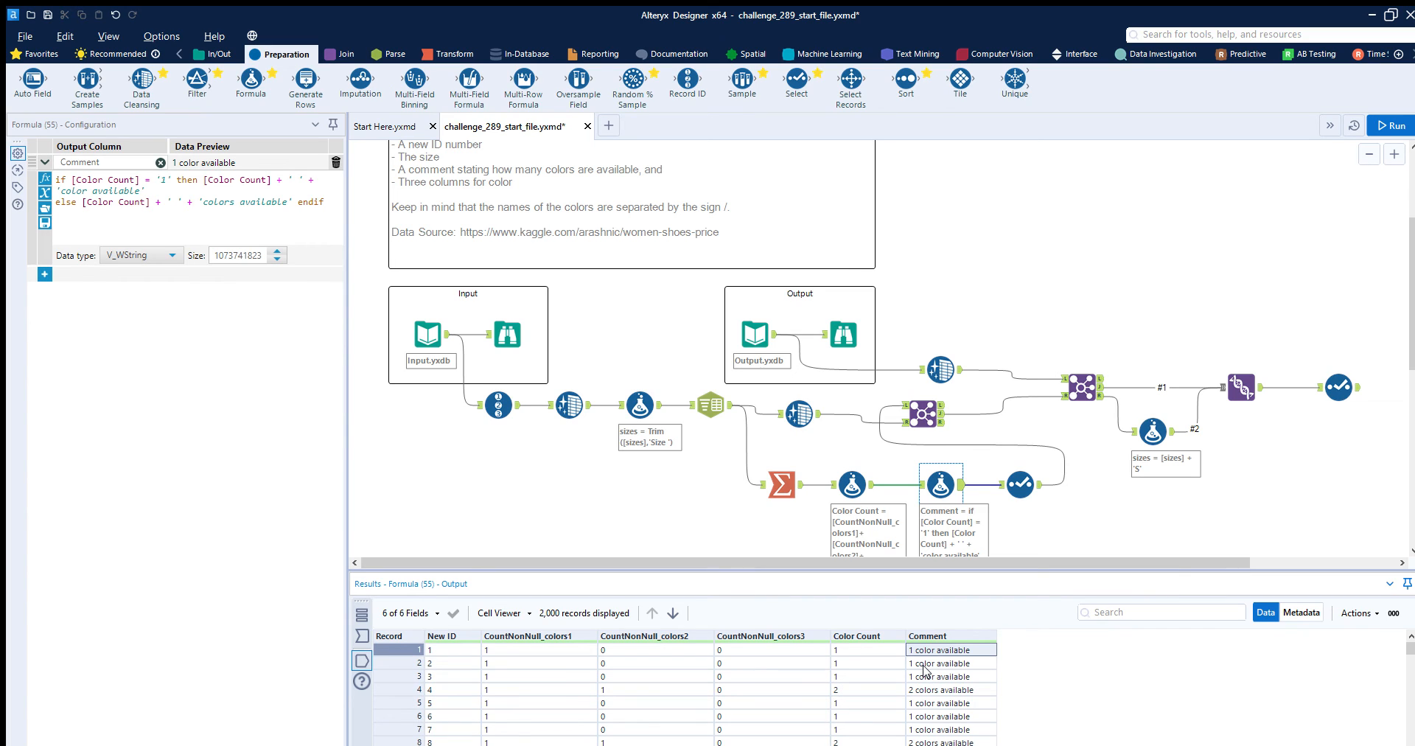
- Inspect the fields kept by the Select tool after the Comment formula and the settings of the Join tool it feeds
left_click(1018, 467)
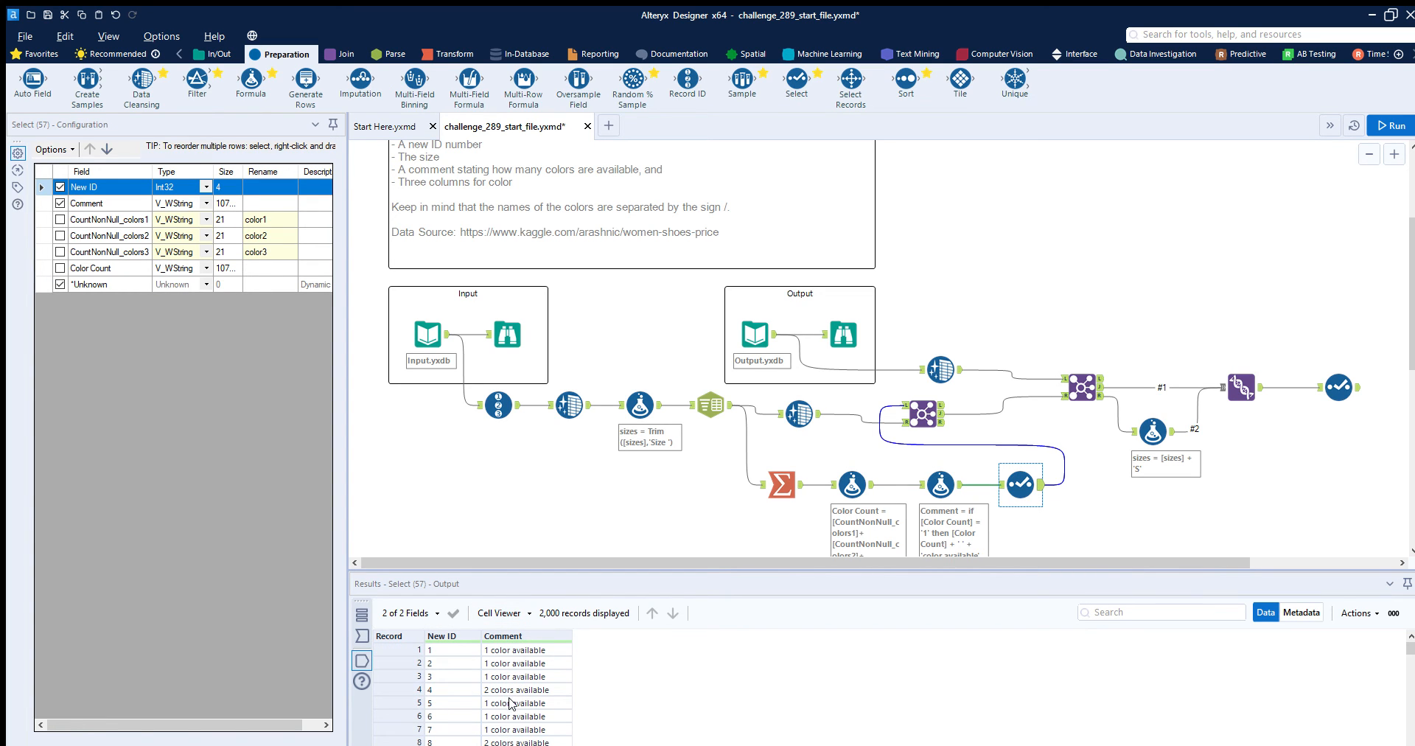
left_click(906, 399)
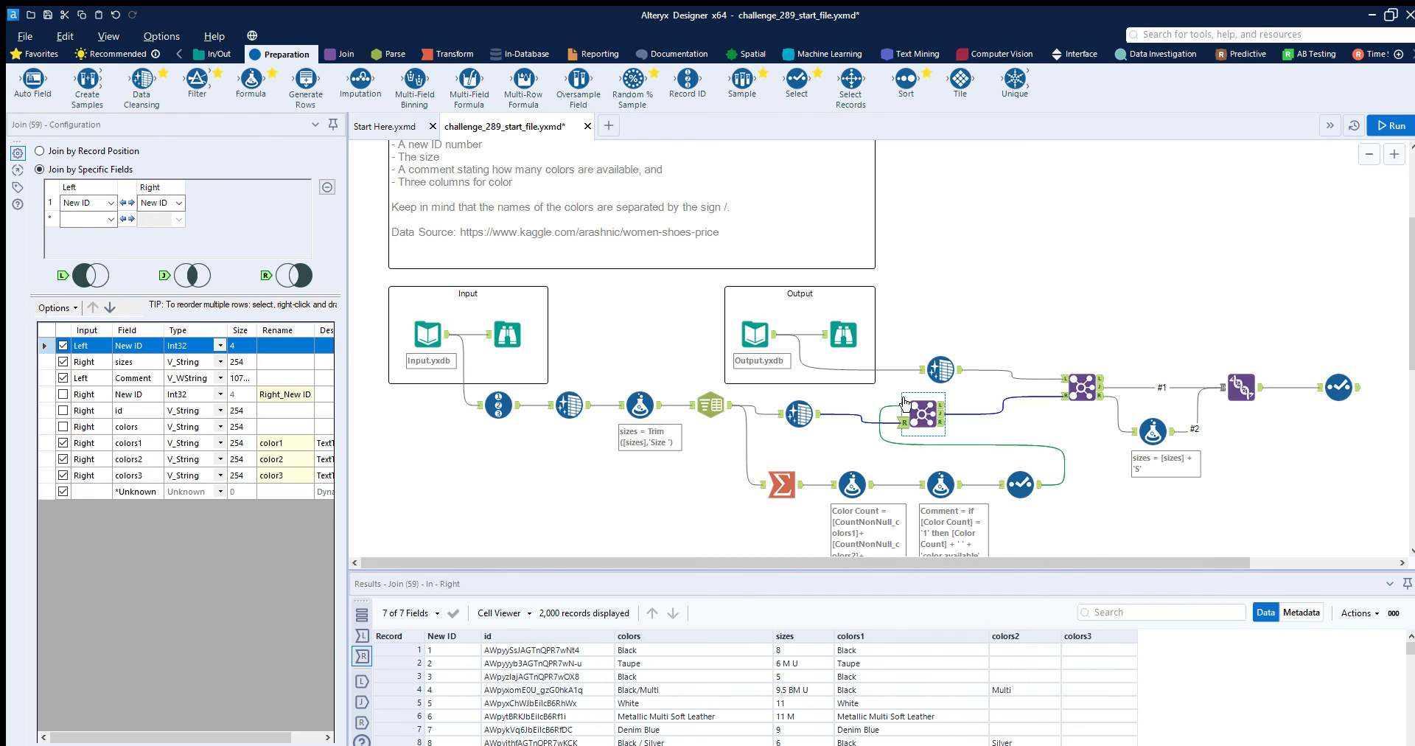
- Review the matched records of the New ID Join, and the matched and unmatched records of the Join against the expected output
left_click(942, 413)
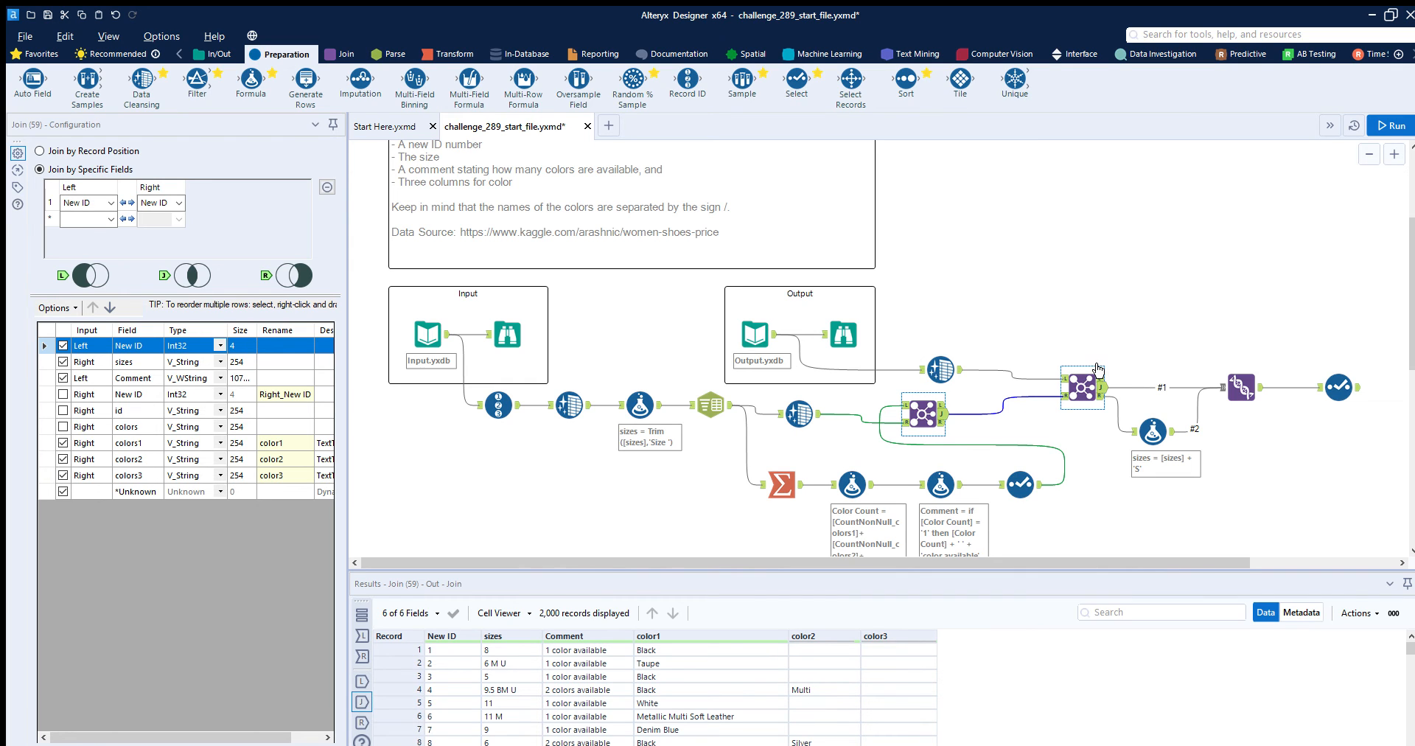
left_click(1098, 370)
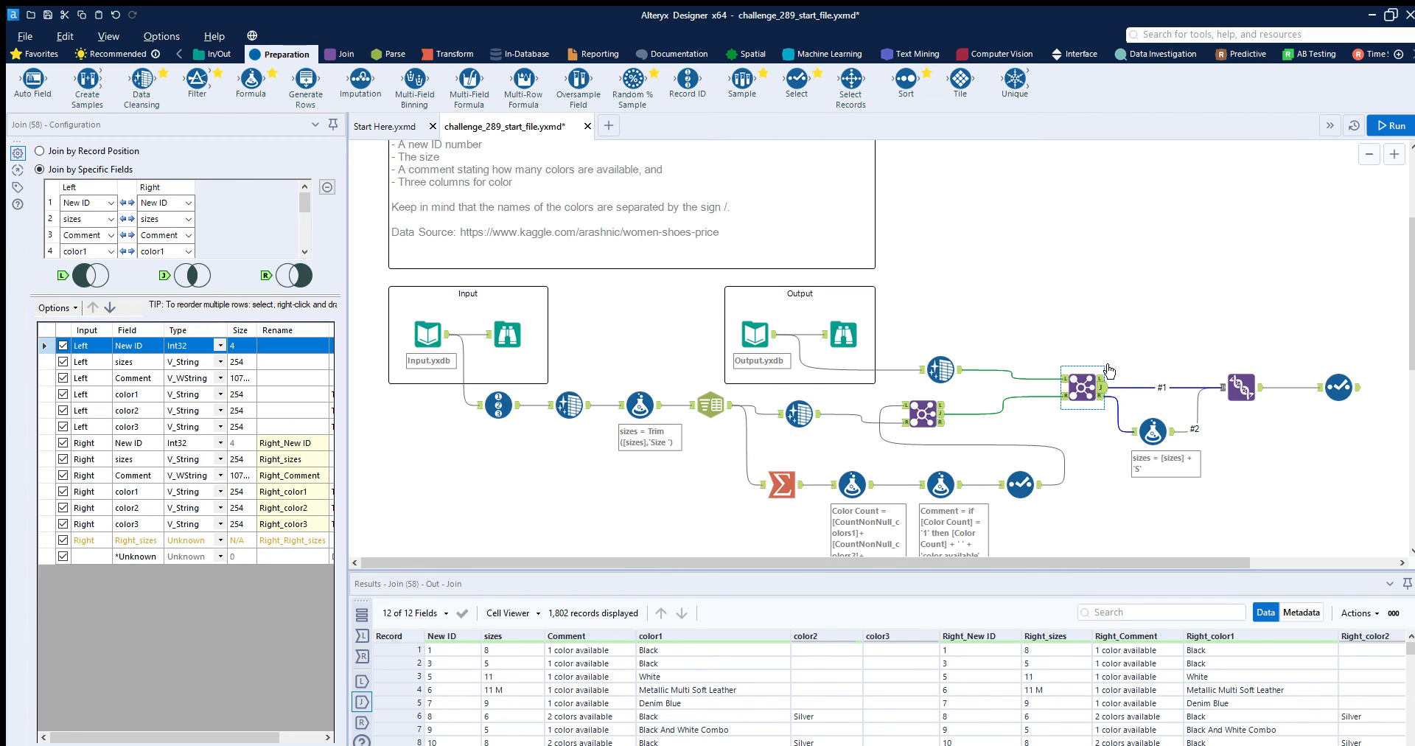
left_click(1101, 396)
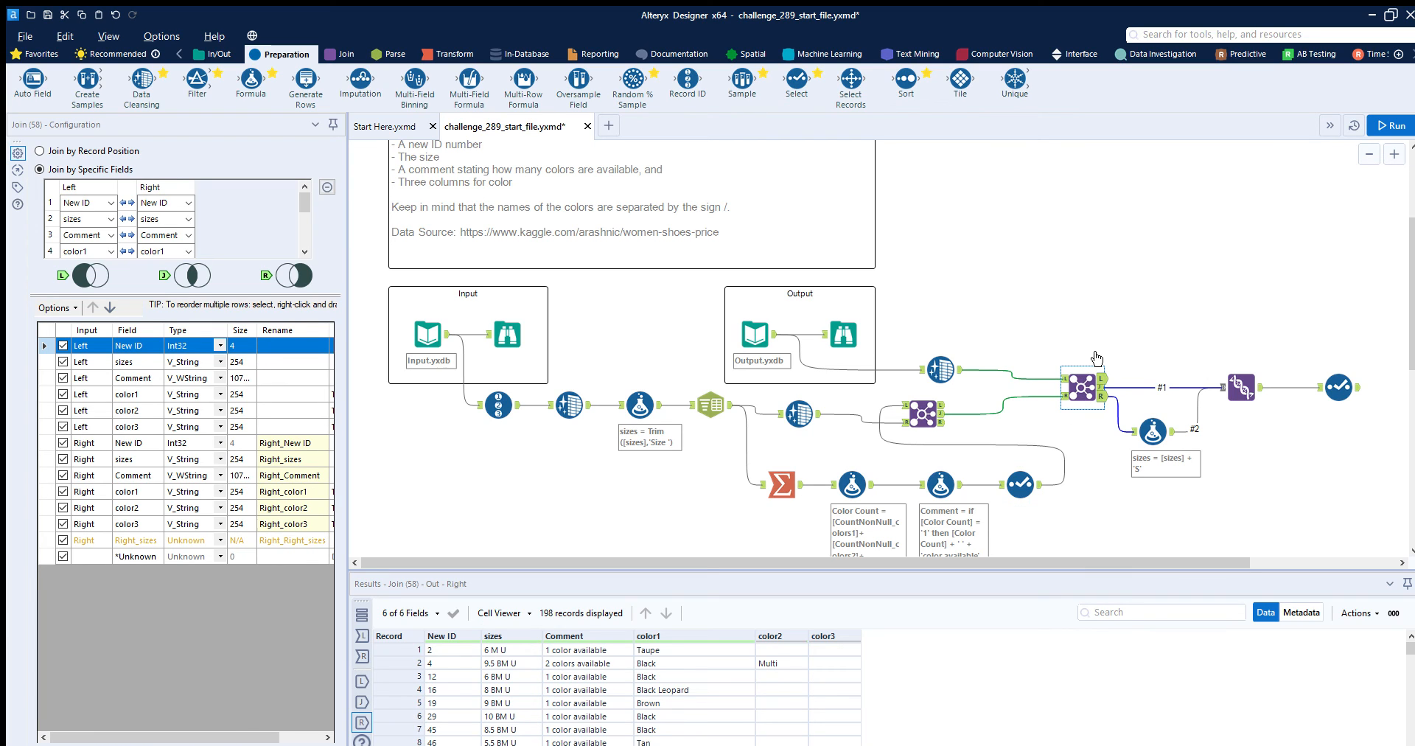
left_click(1100, 378)
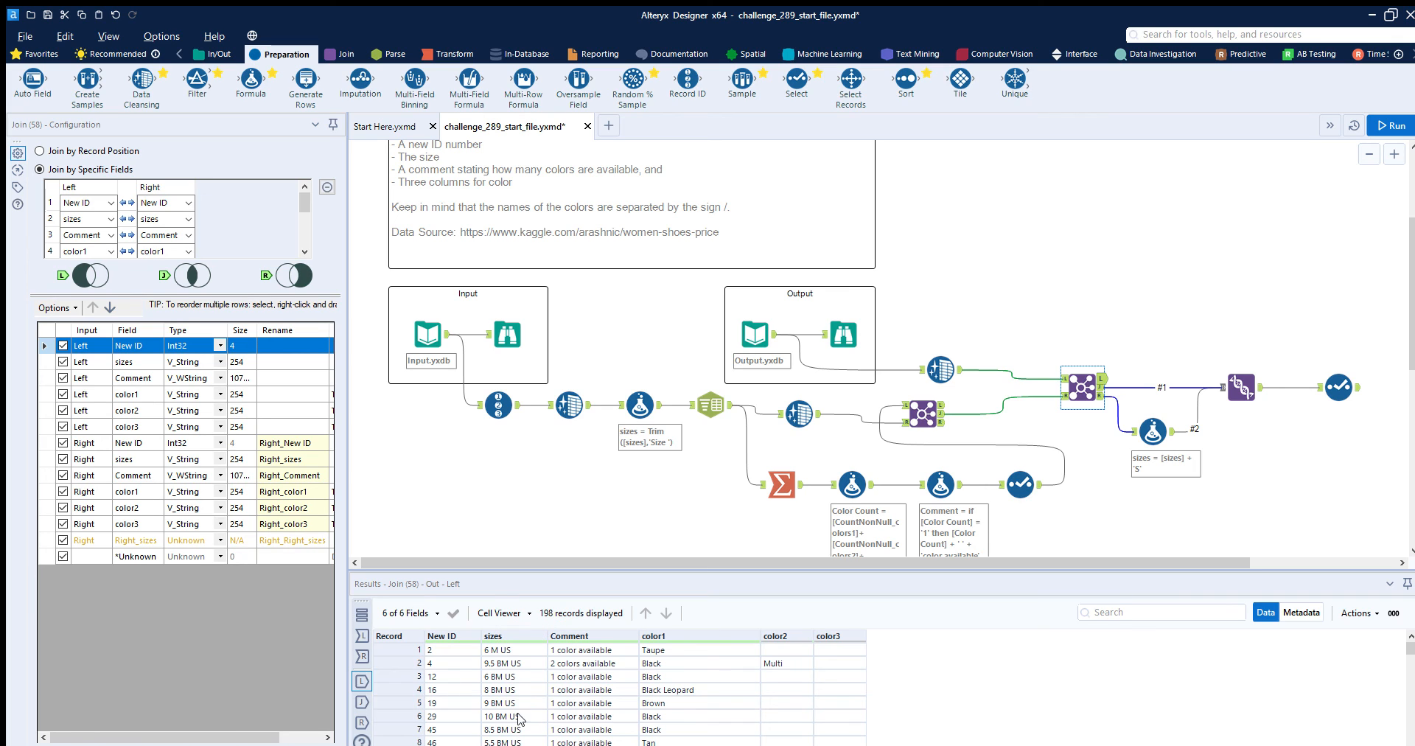
- Compare the sizes in the second Join's right unmatched records with the output of the [sizes] + 'S' Formula tool
left_click(1101, 396)
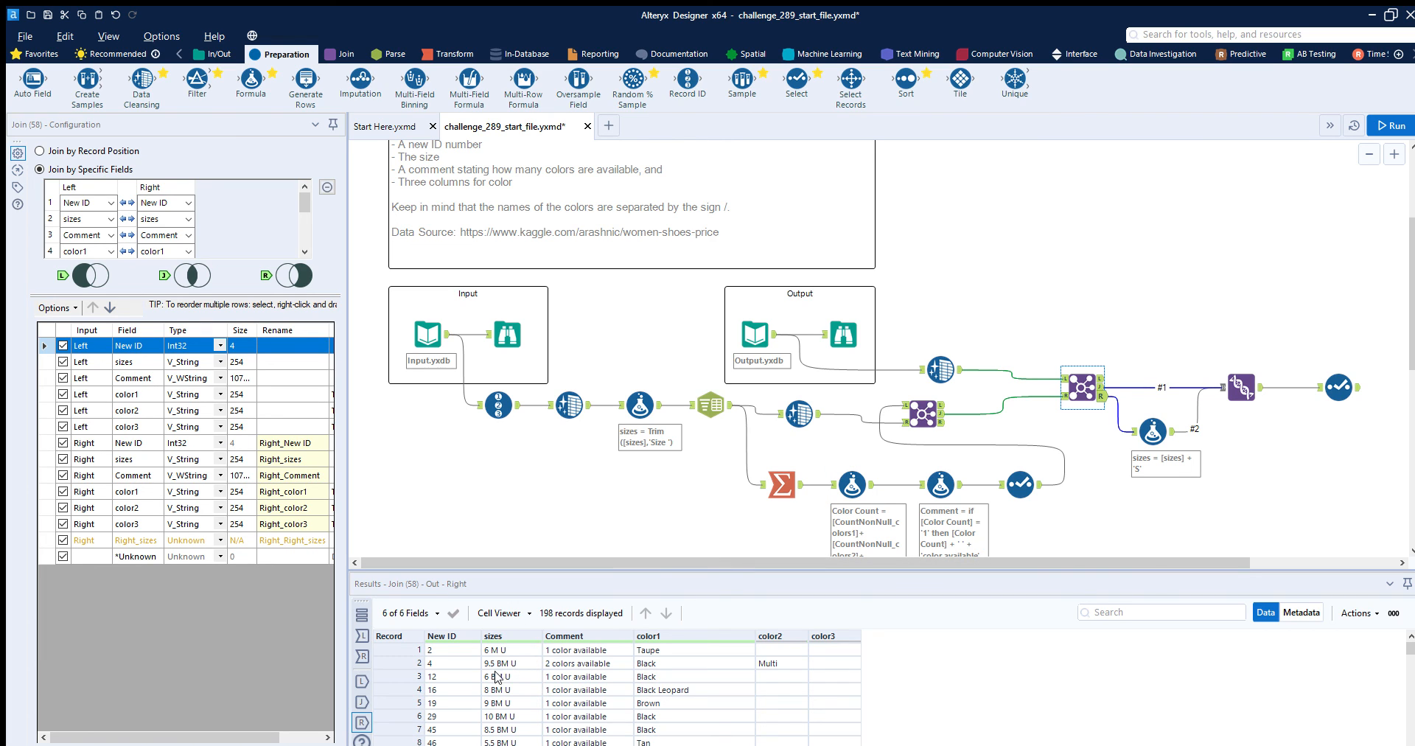
scroll(519, 670, "down", 7)
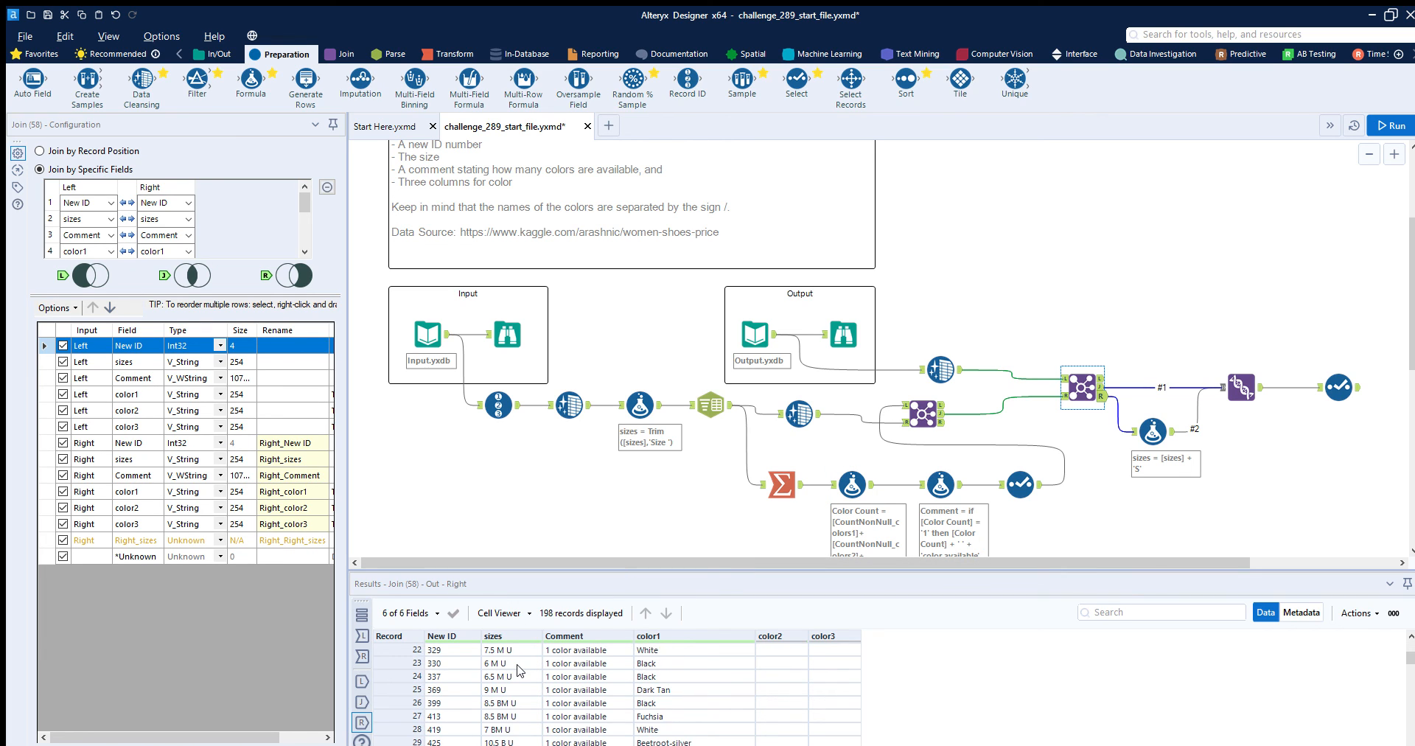
left_click(1155, 415)
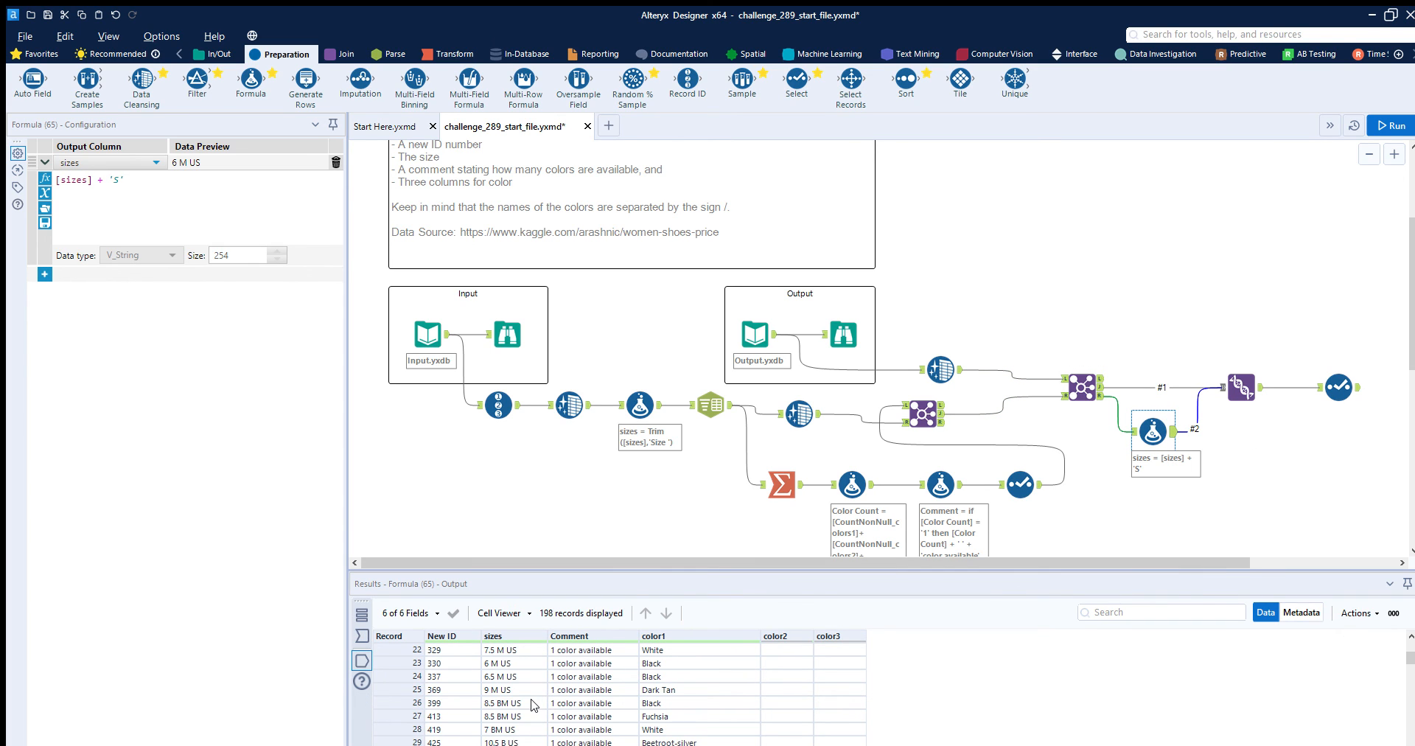
scroll(535, 711, "up", 7)
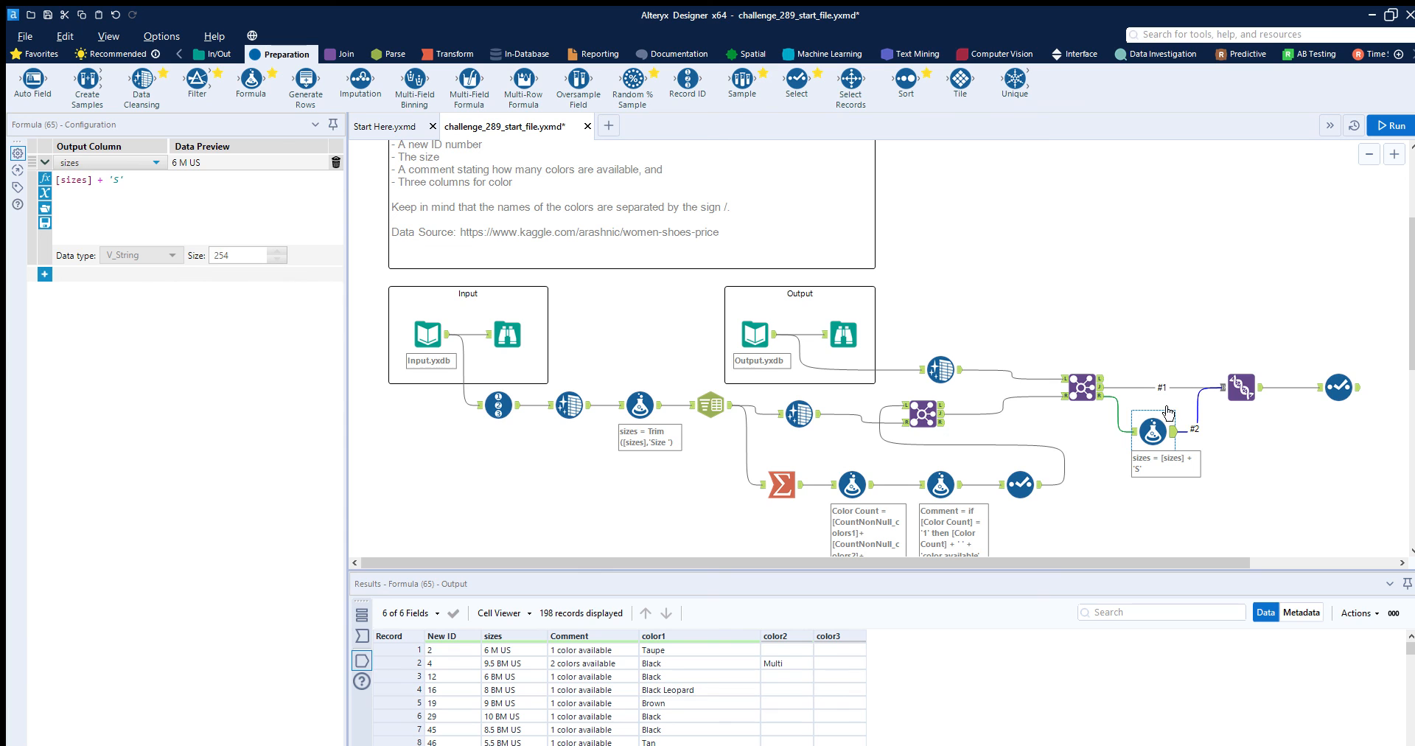
- Review how the Union tool combines the Join's matched records with the corrected sizes, and inspect the fields kept by the final Select tool
left_click(1238, 374)
left_click(1098, 369)
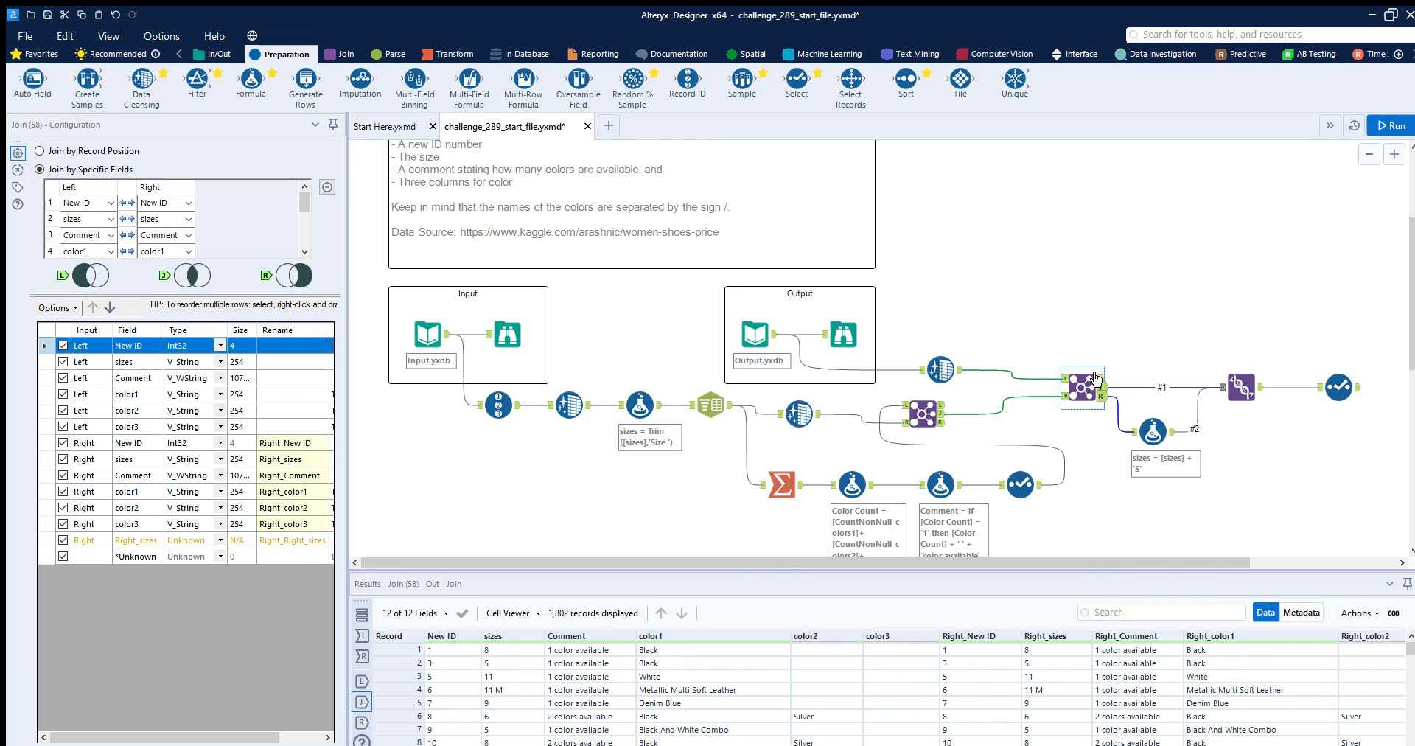
left_click(1100, 396)
left_click(1241, 387)
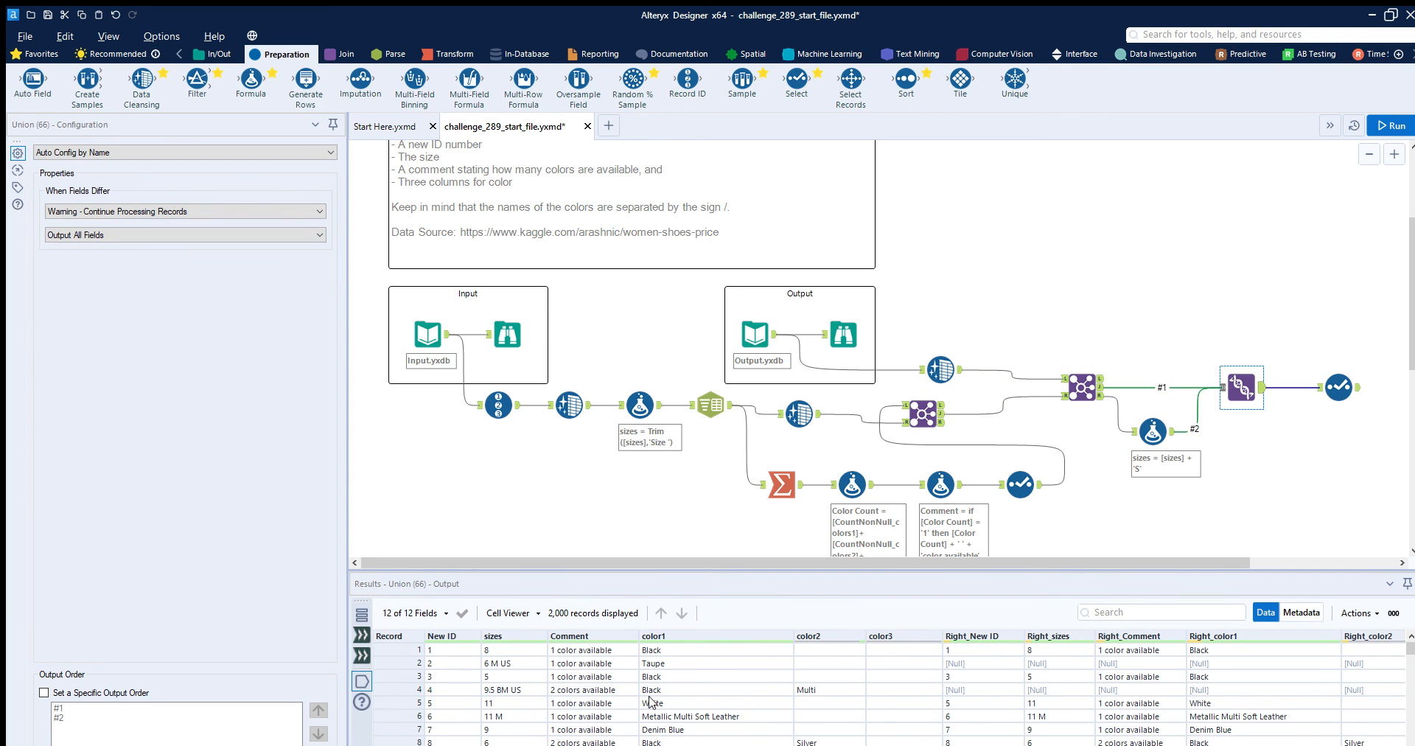
left_click(1345, 367)
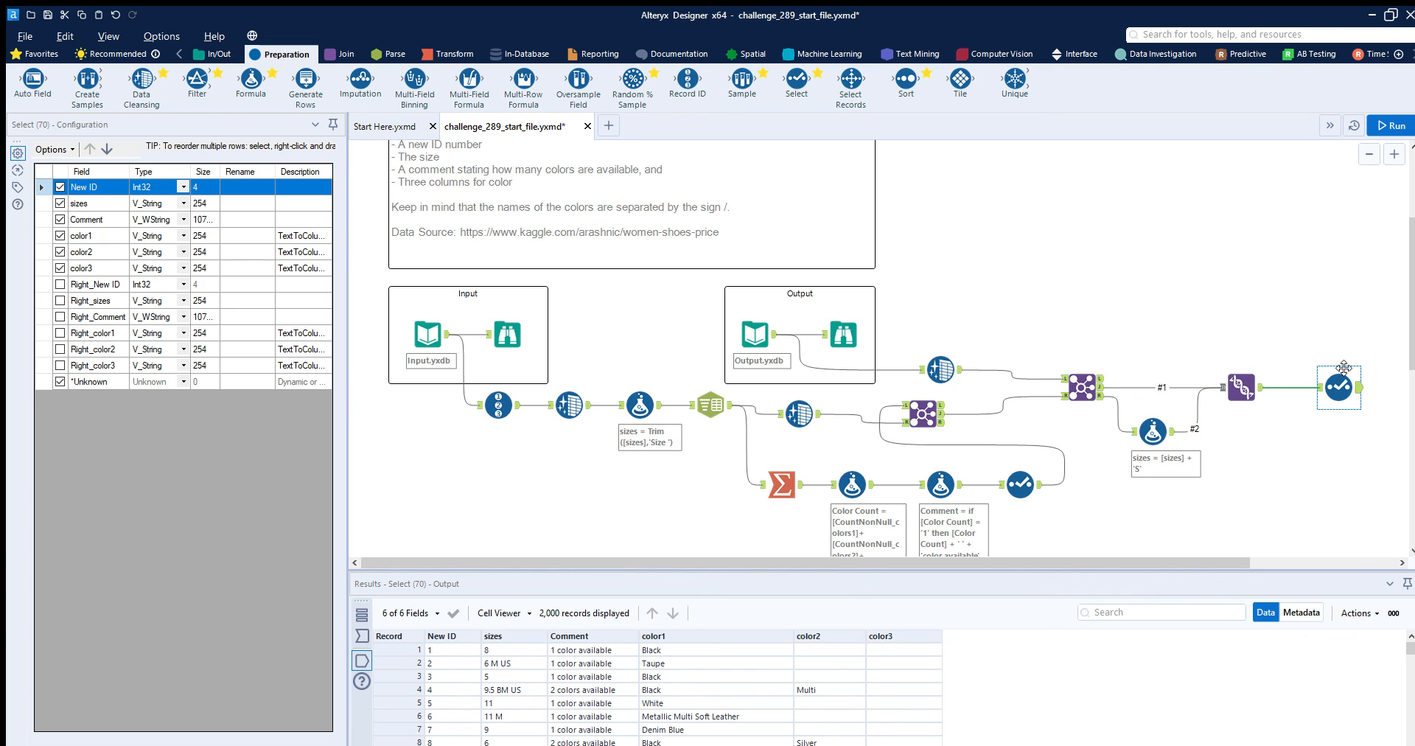